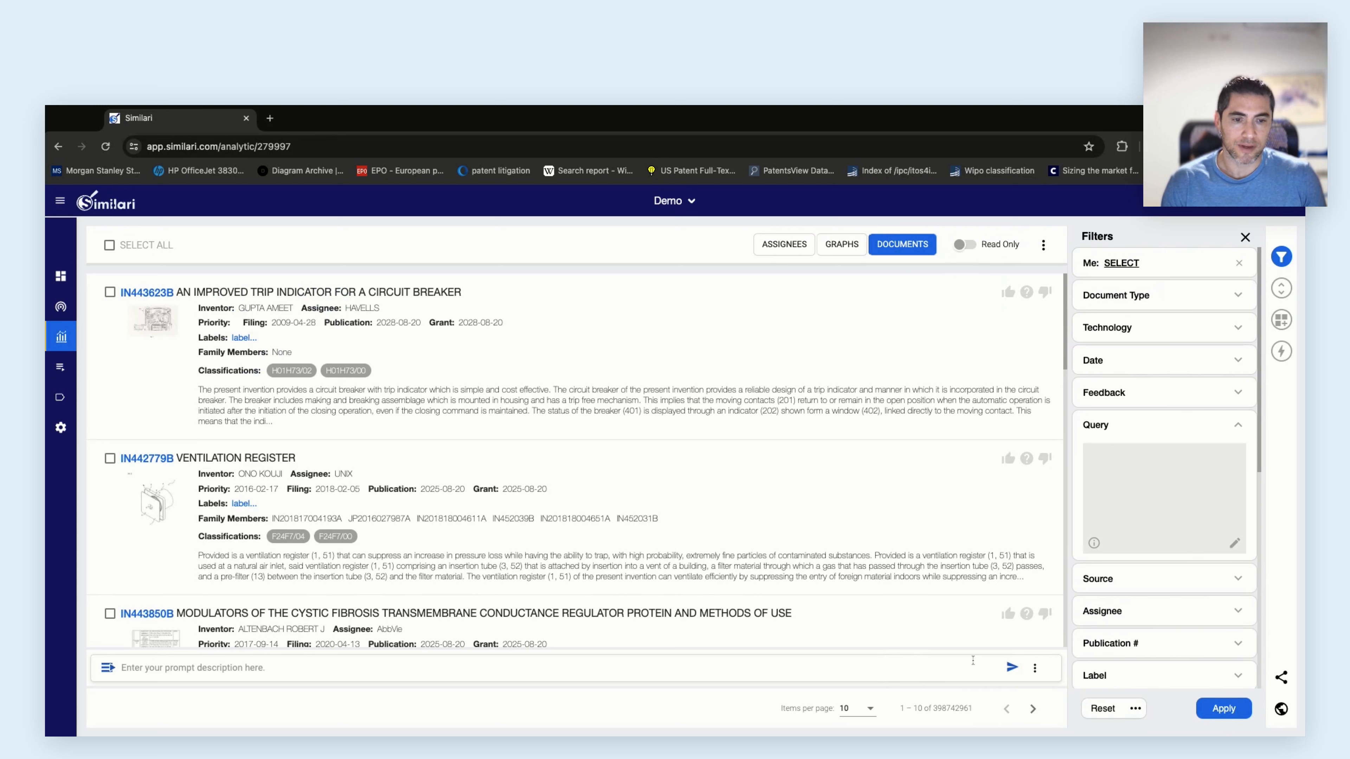
Look over the available filters, expand the Query filter and open its query editor
click(1238, 425)
scroll(1152, 345, down, 3)
scroll(1151, 345, up, 3)
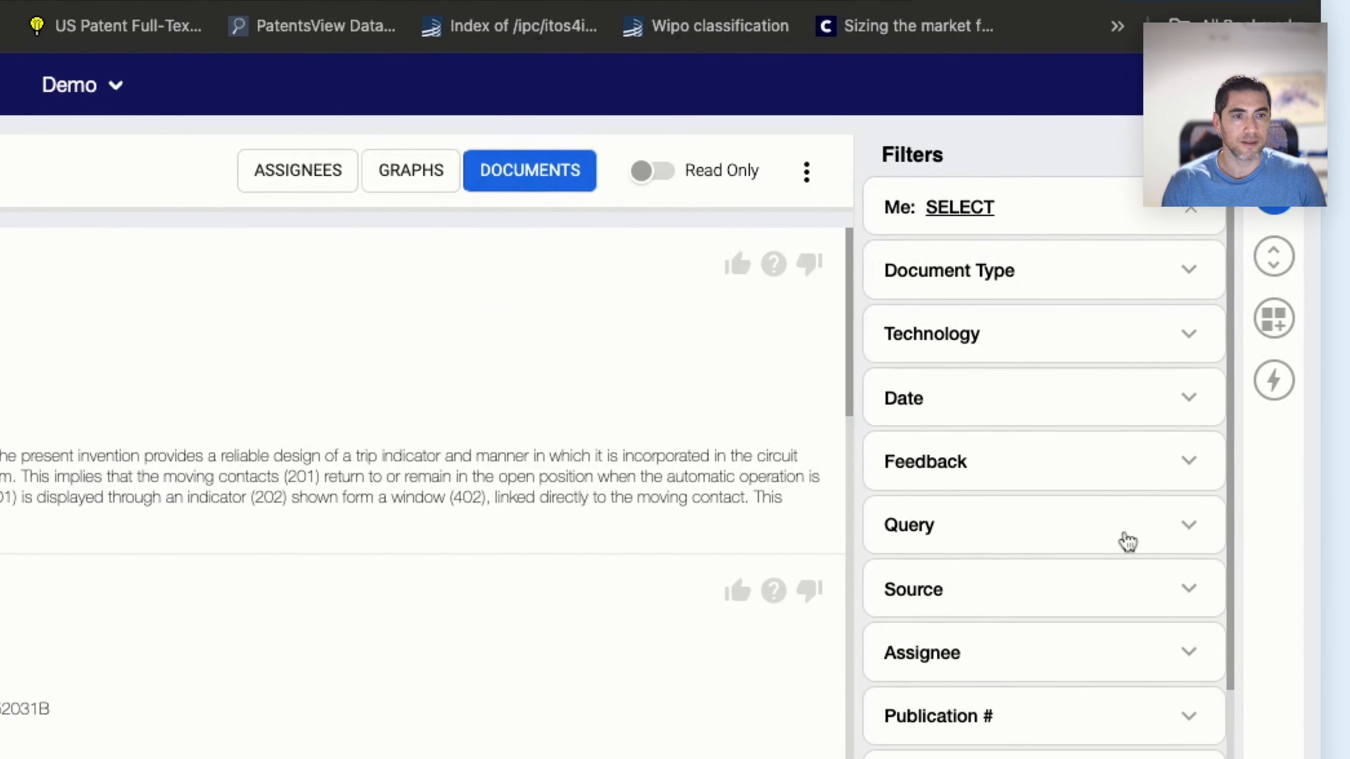
click(1122, 543)
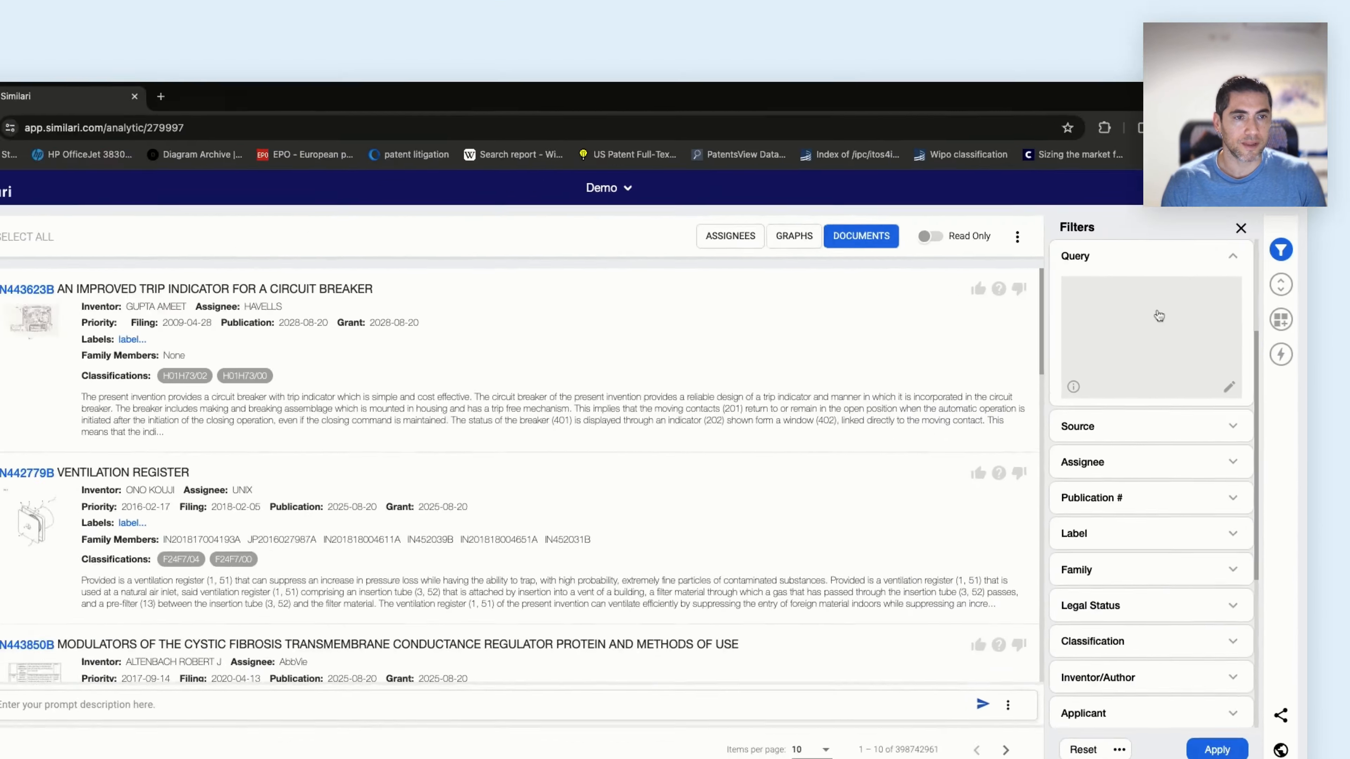
click(1053, 318)
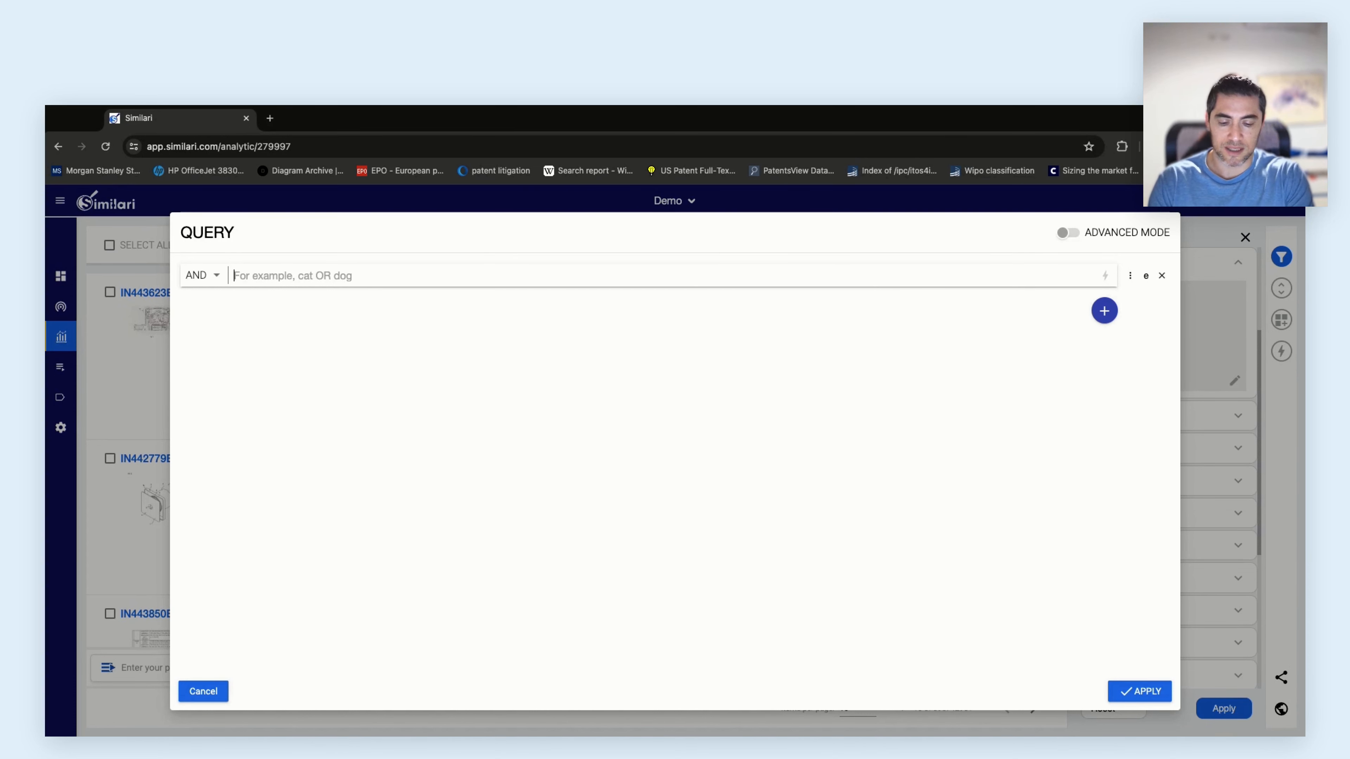
Enter the exact phrase "carbon footprint", in quotation marks, as the first query term
text(carbon)
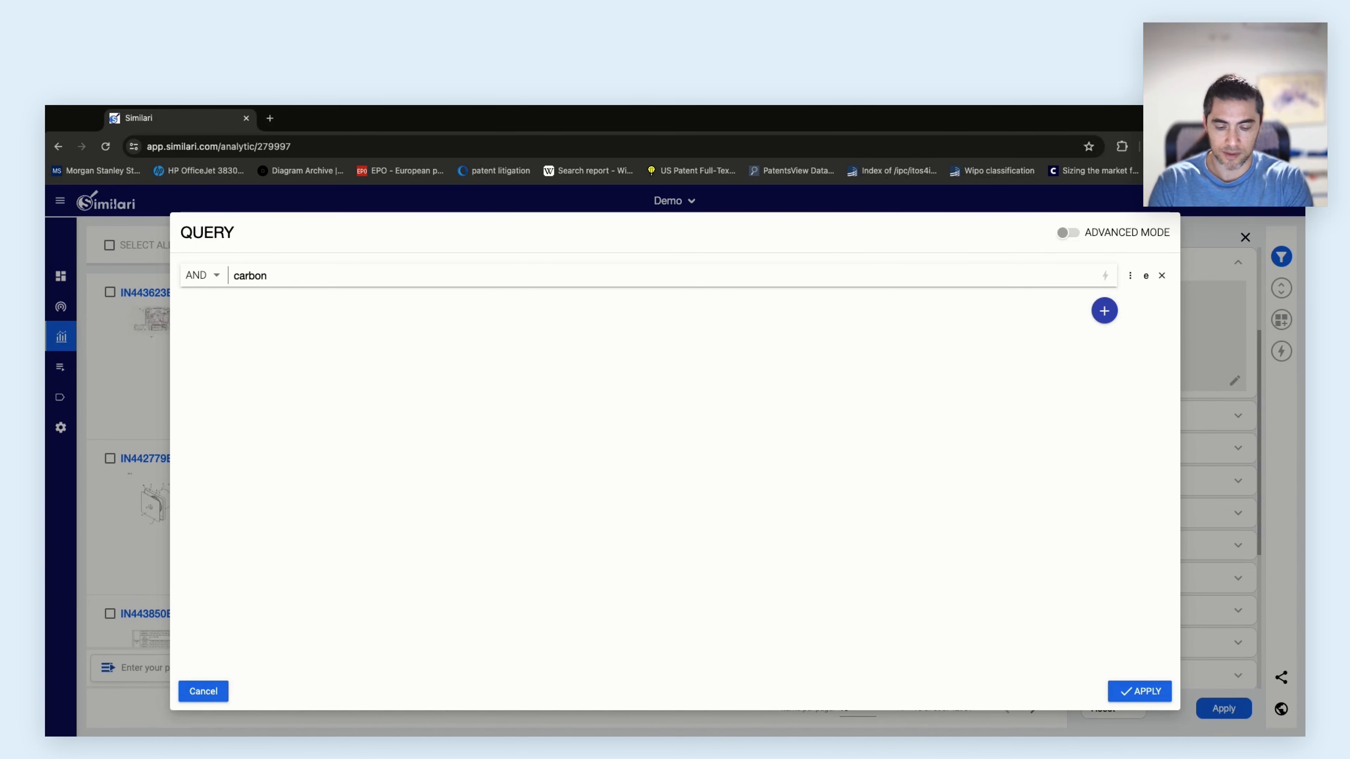
text( footprint)
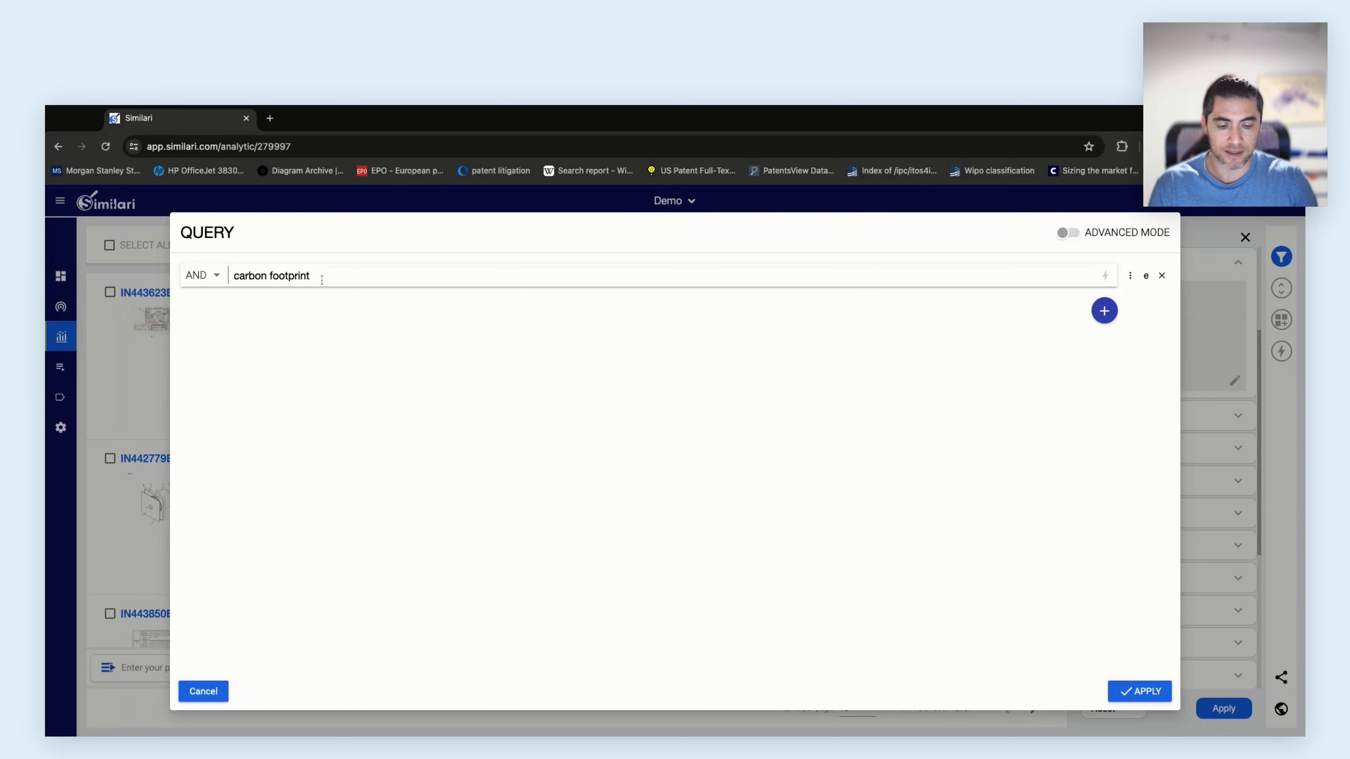
text(")
key(Left)
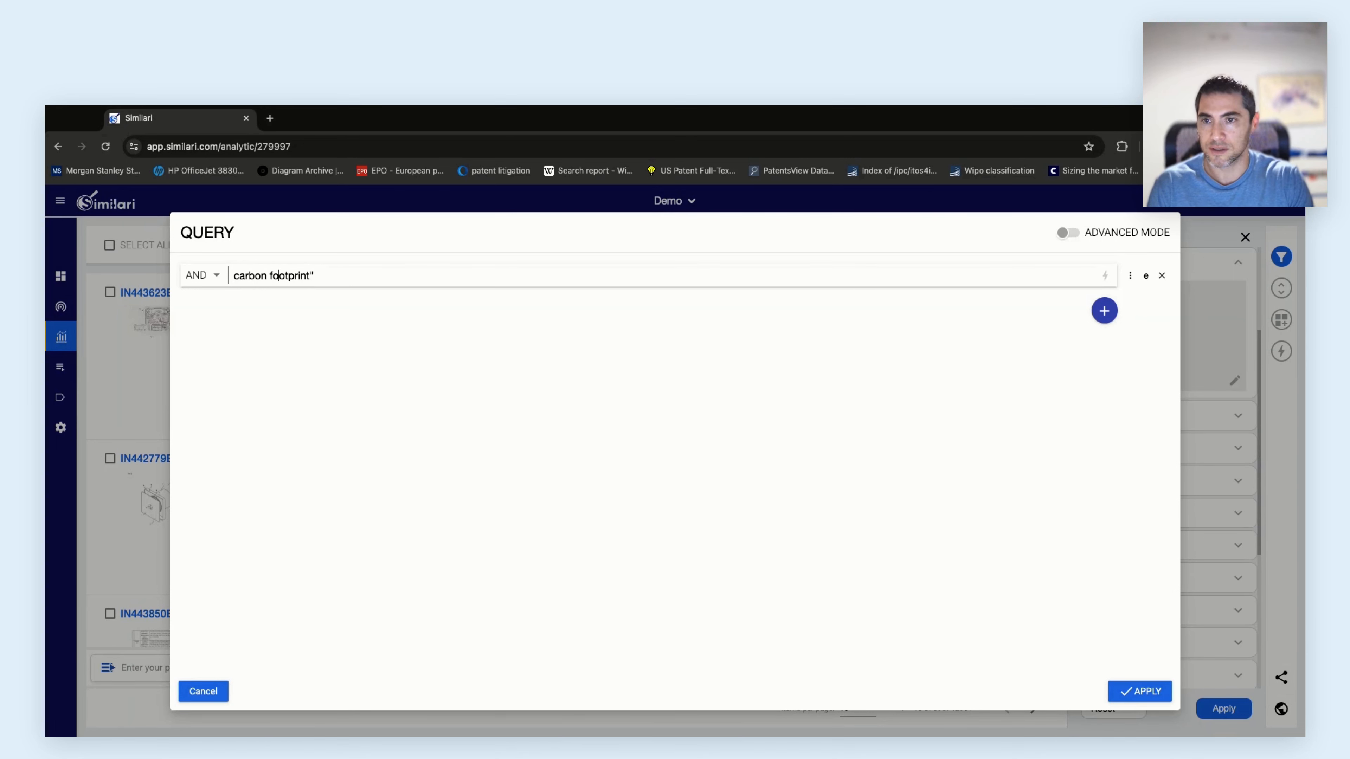
text(")
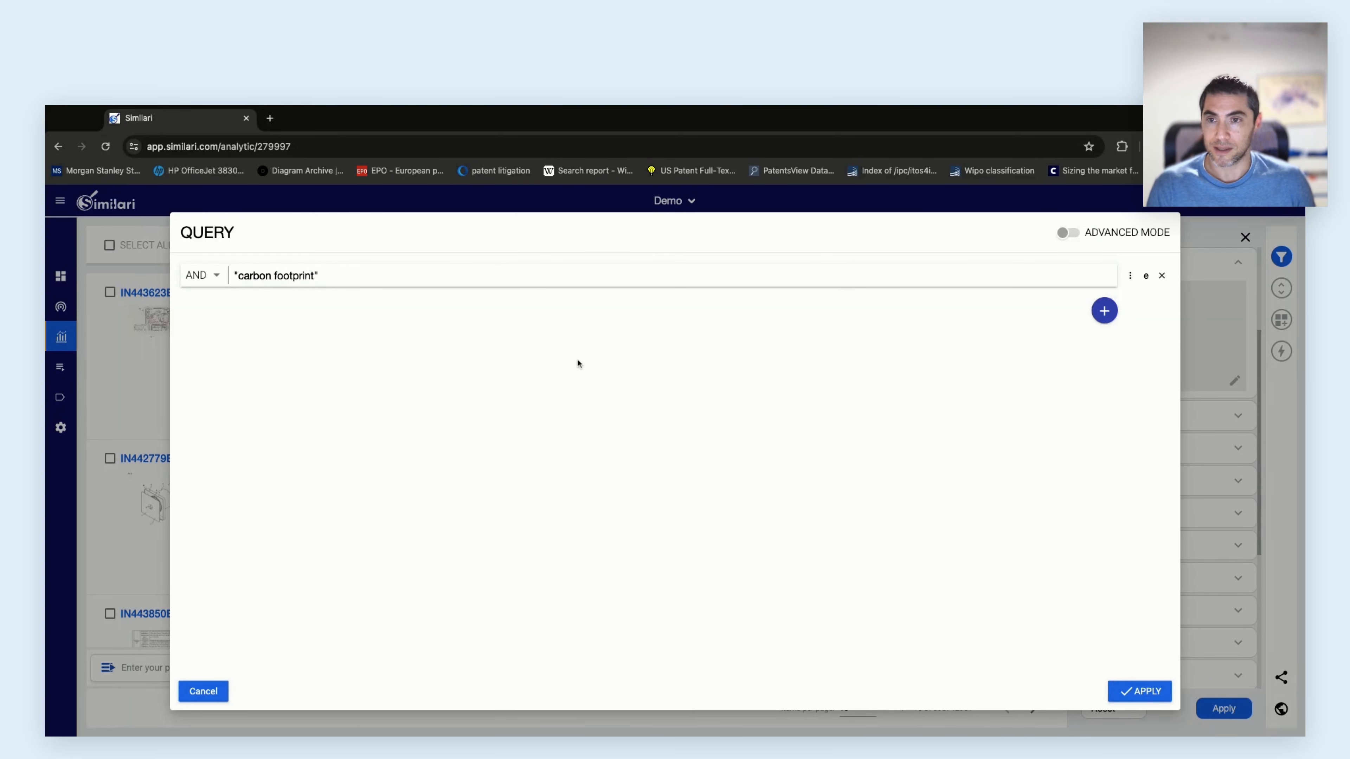
Add a second AND row to the query with the term recycle
click(1105, 312)
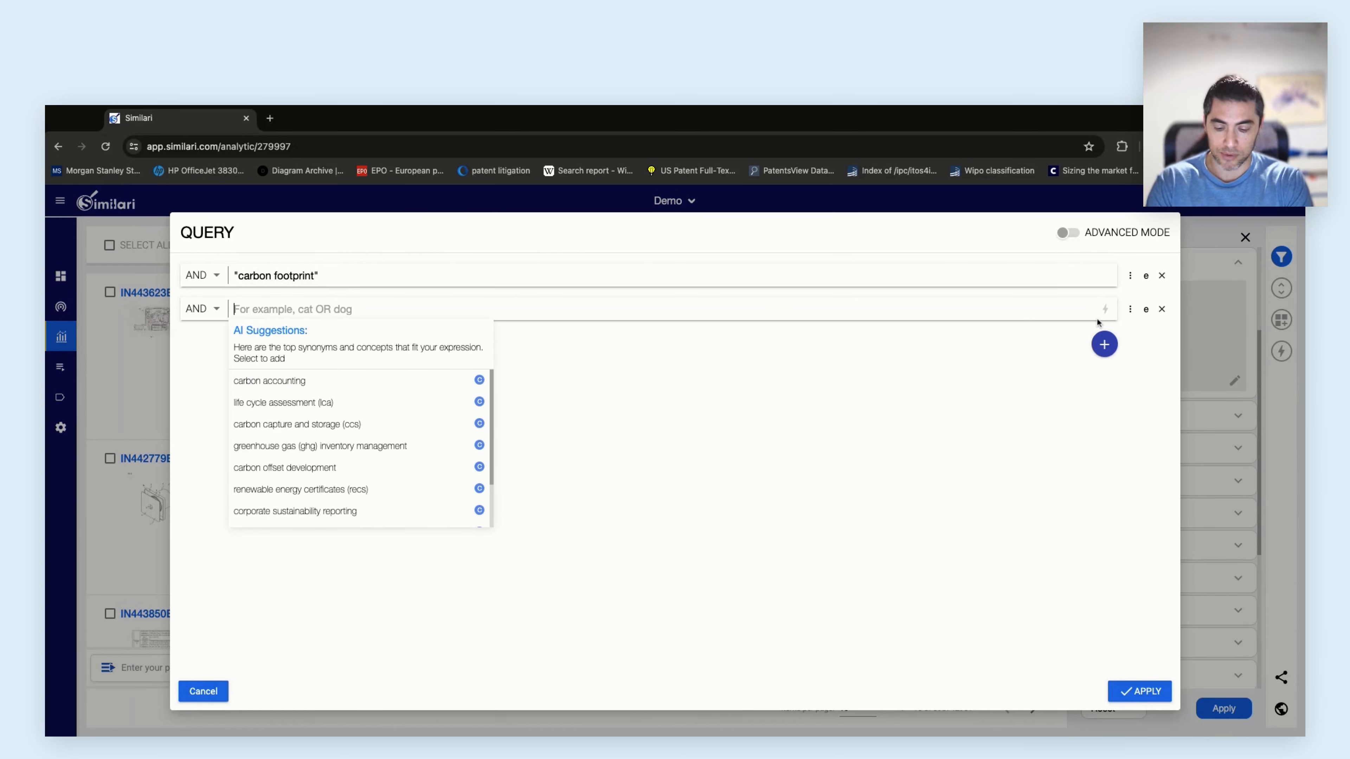
text(recycle)
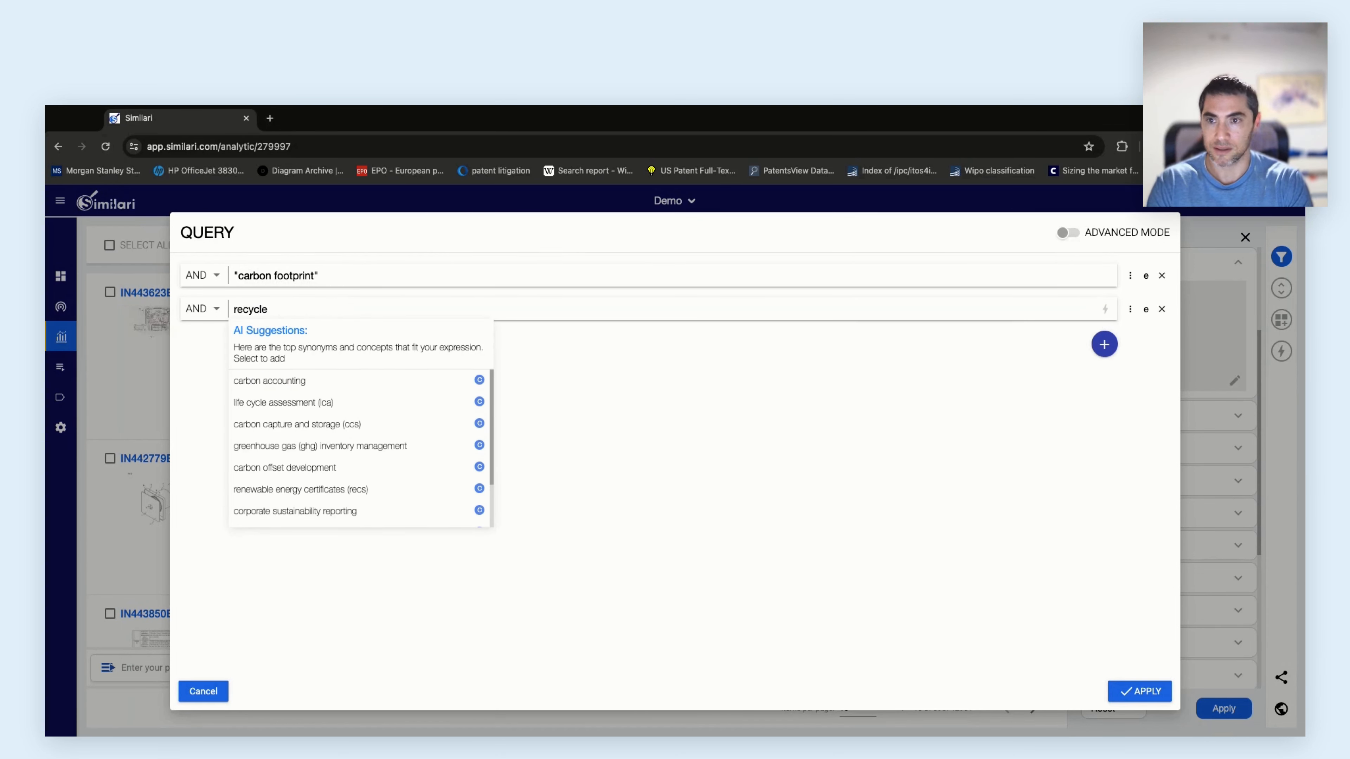
click(794, 359)
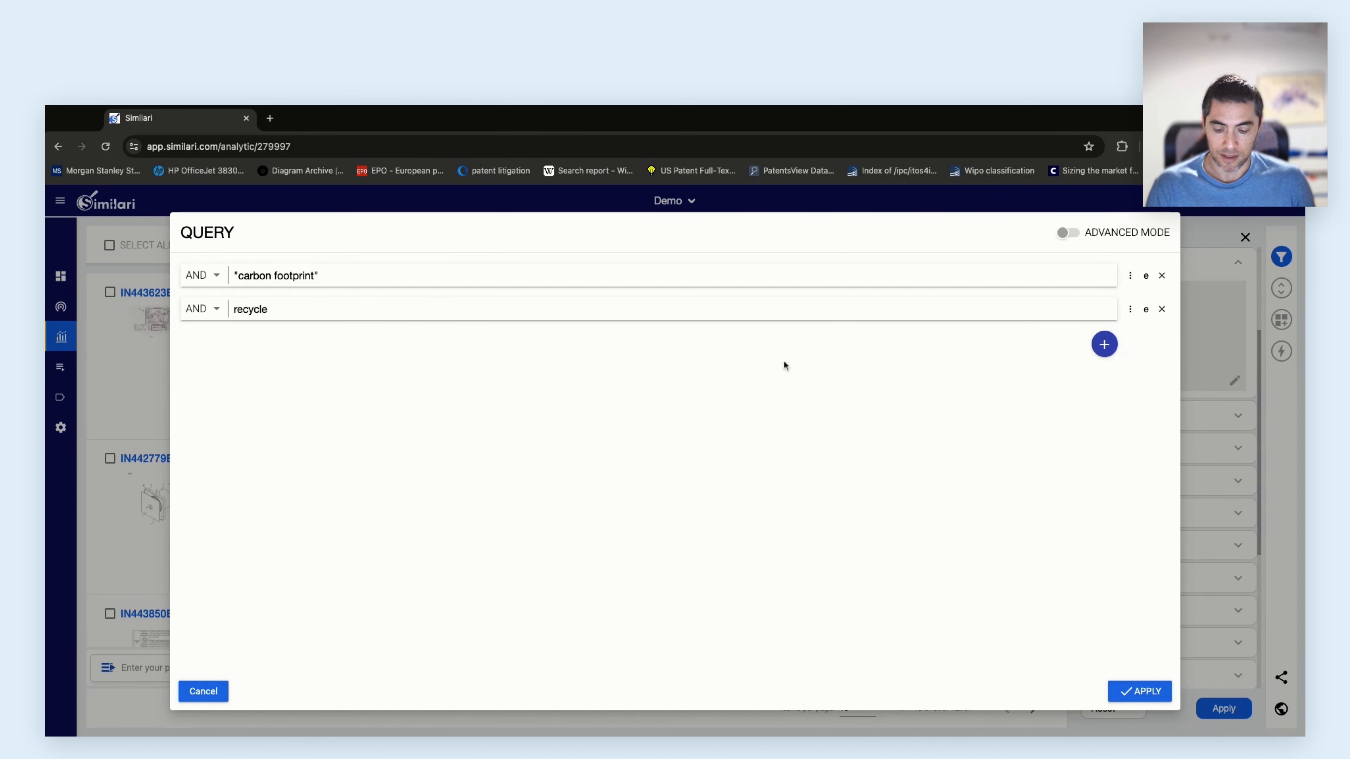
Add a third AND row with the exact phrase "electrical components" in quotation marks
click(1105, 346)
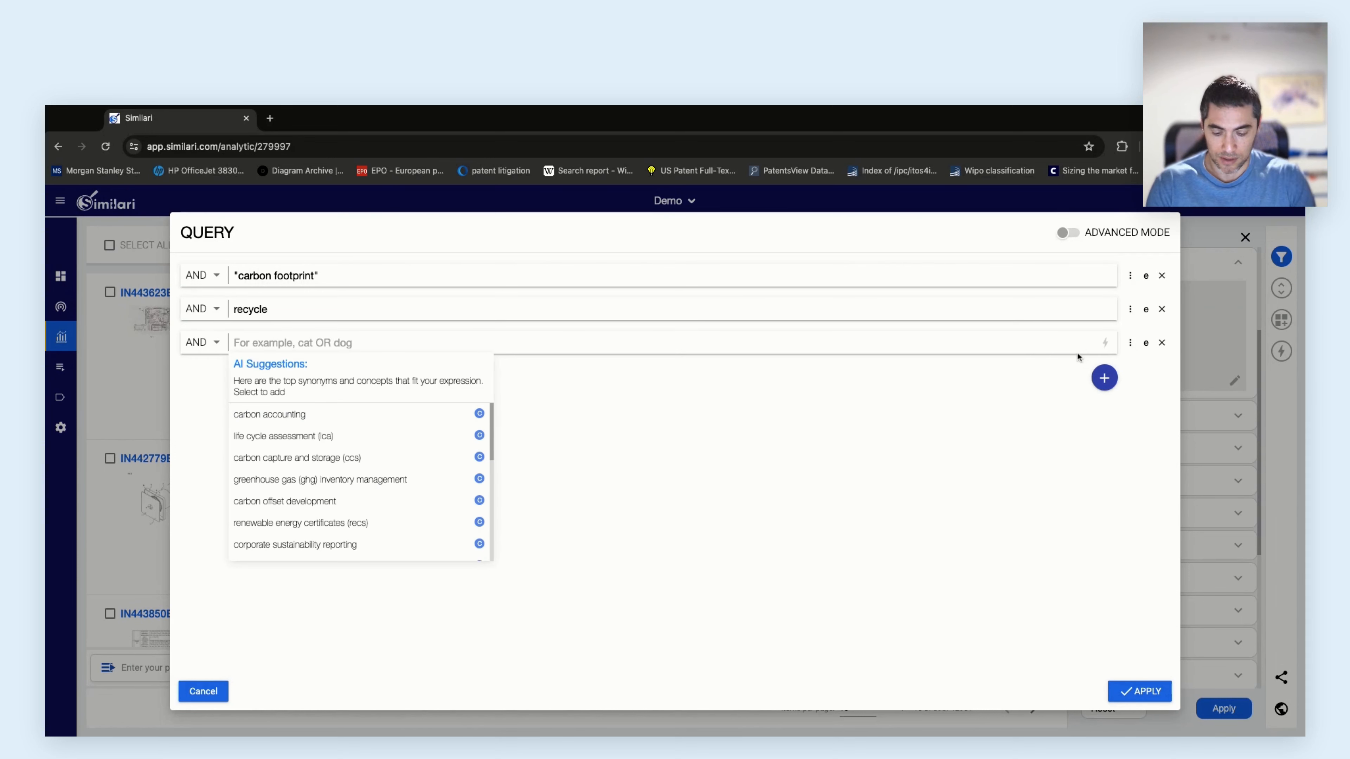
text(electrical components)
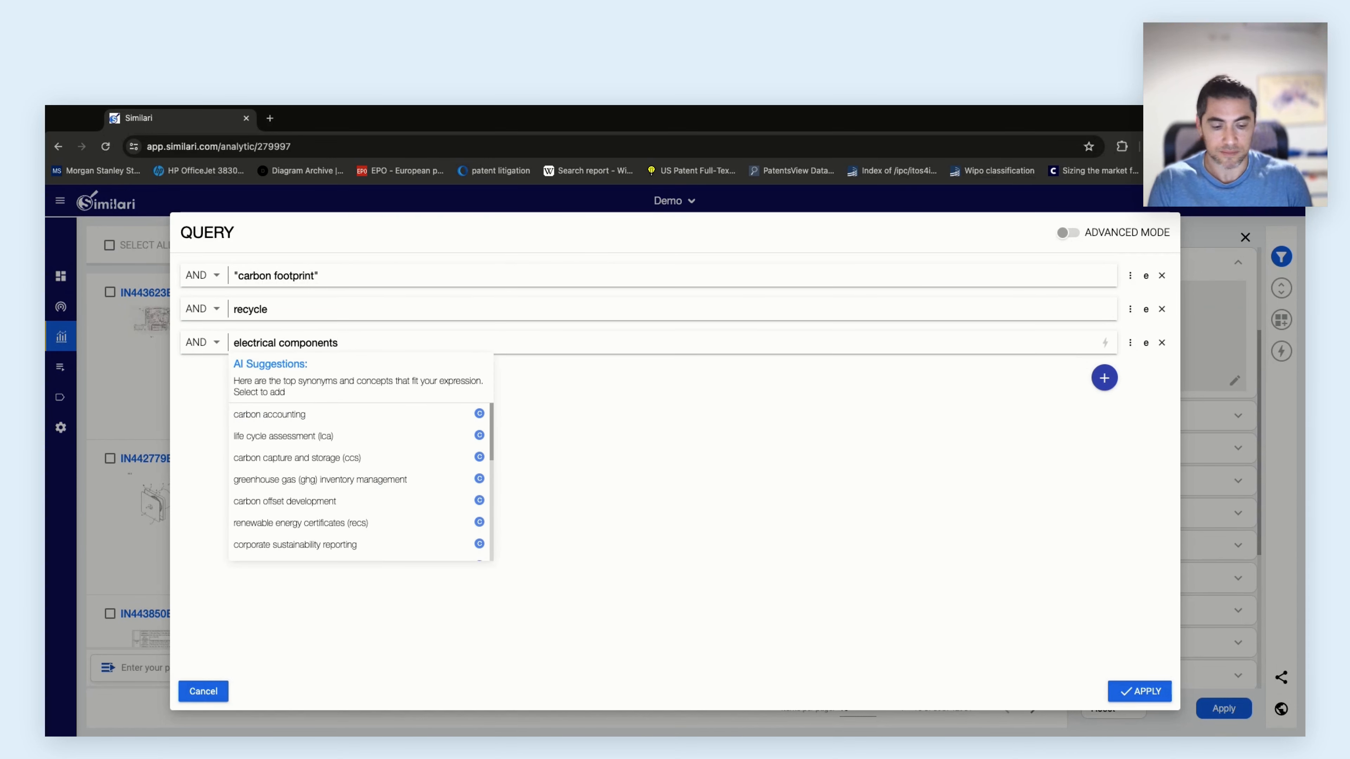
text(")
key(super+Left)
text(")
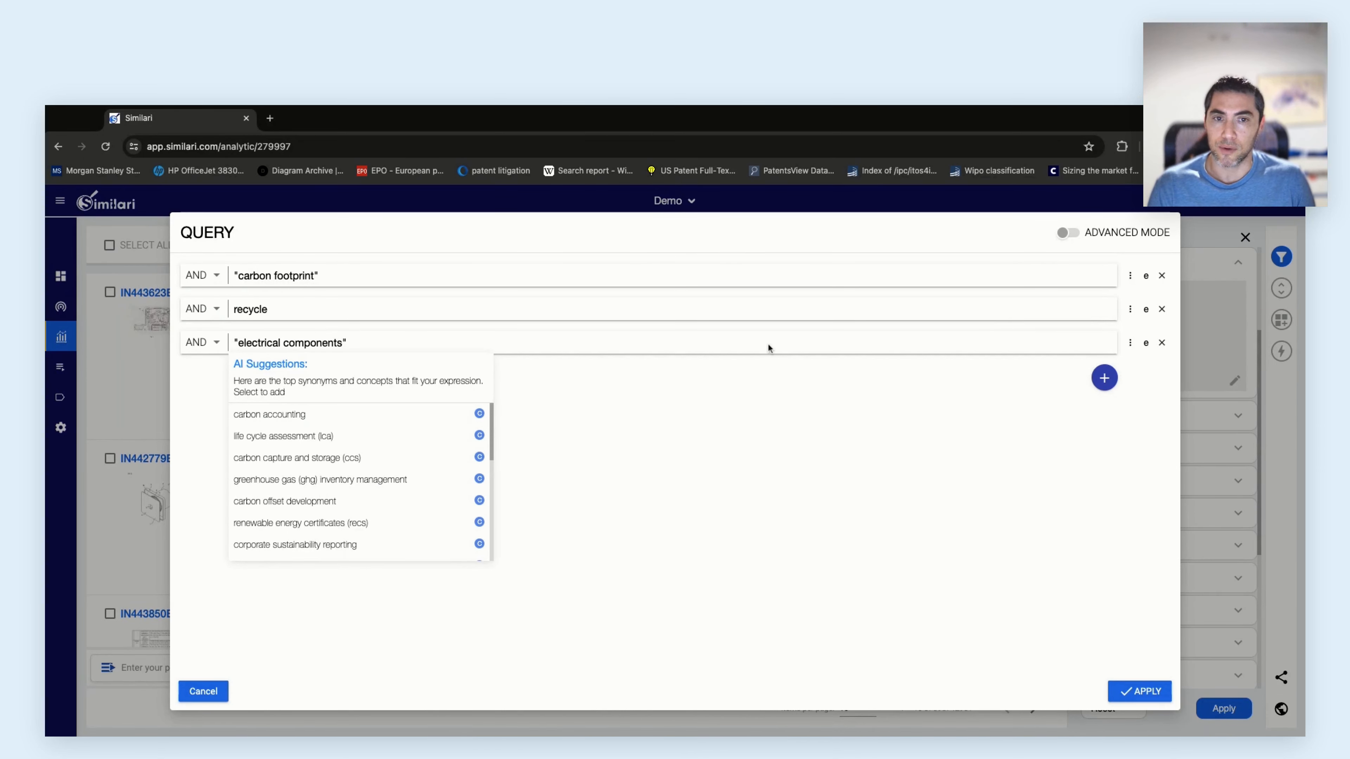
click(769, 344)
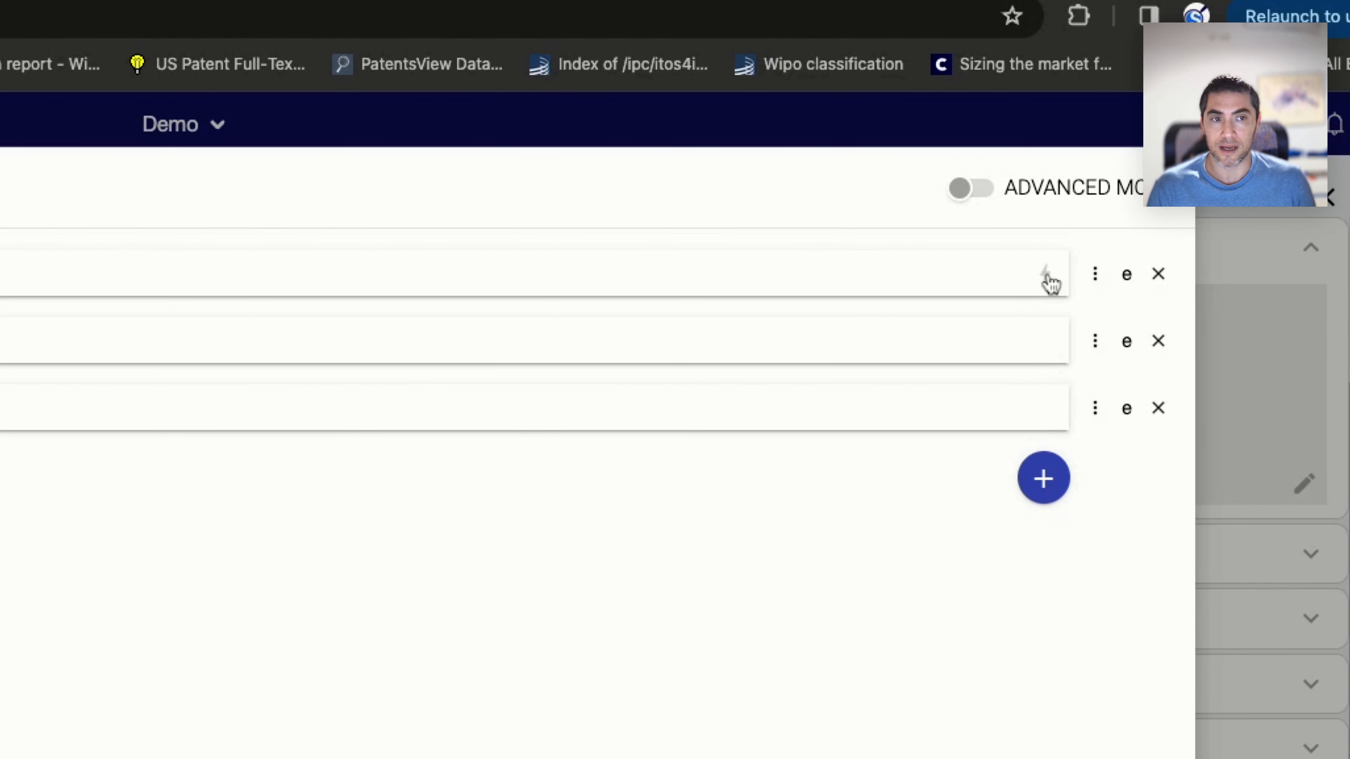
Review the AI suggestions for "carbon footprint" and add "renewable energy" as an OR alternative in the first row
click(1046, 276)
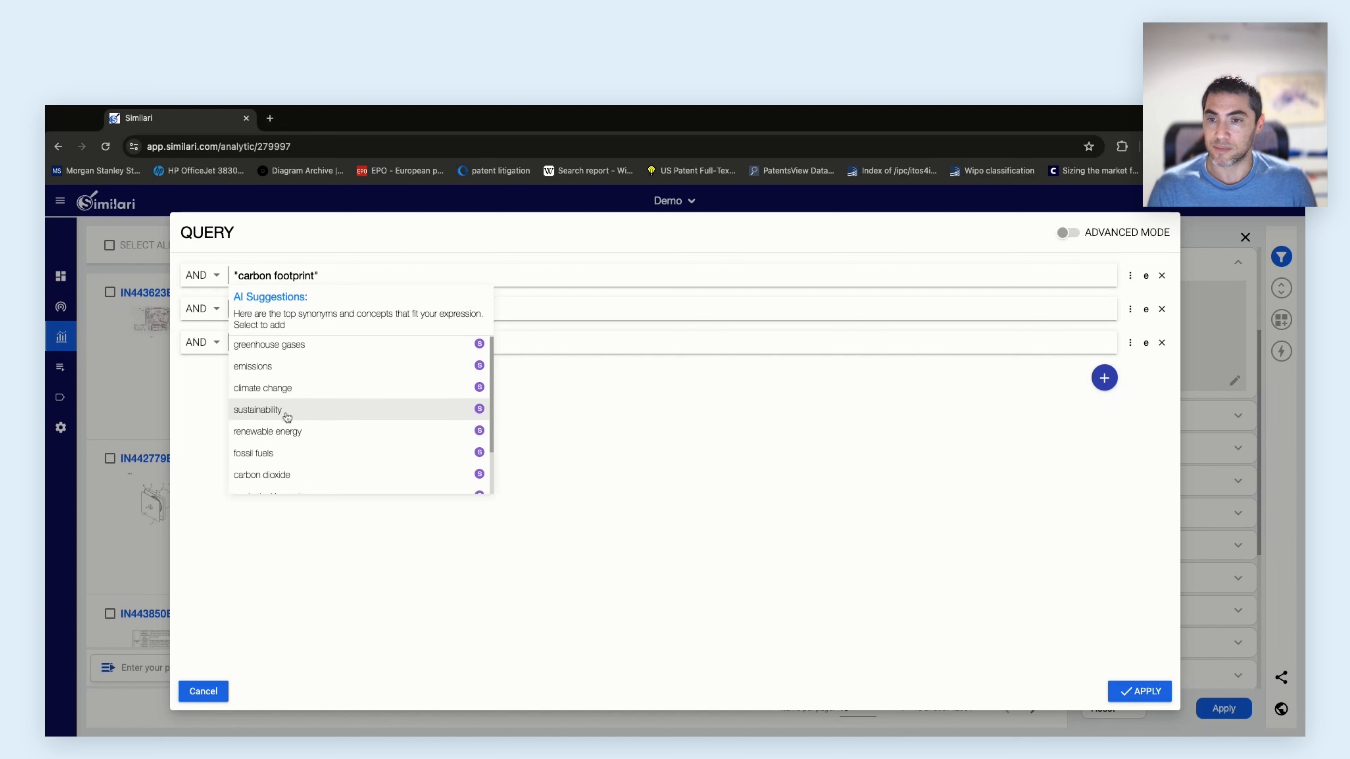
scroll(319, 417, down, 3)
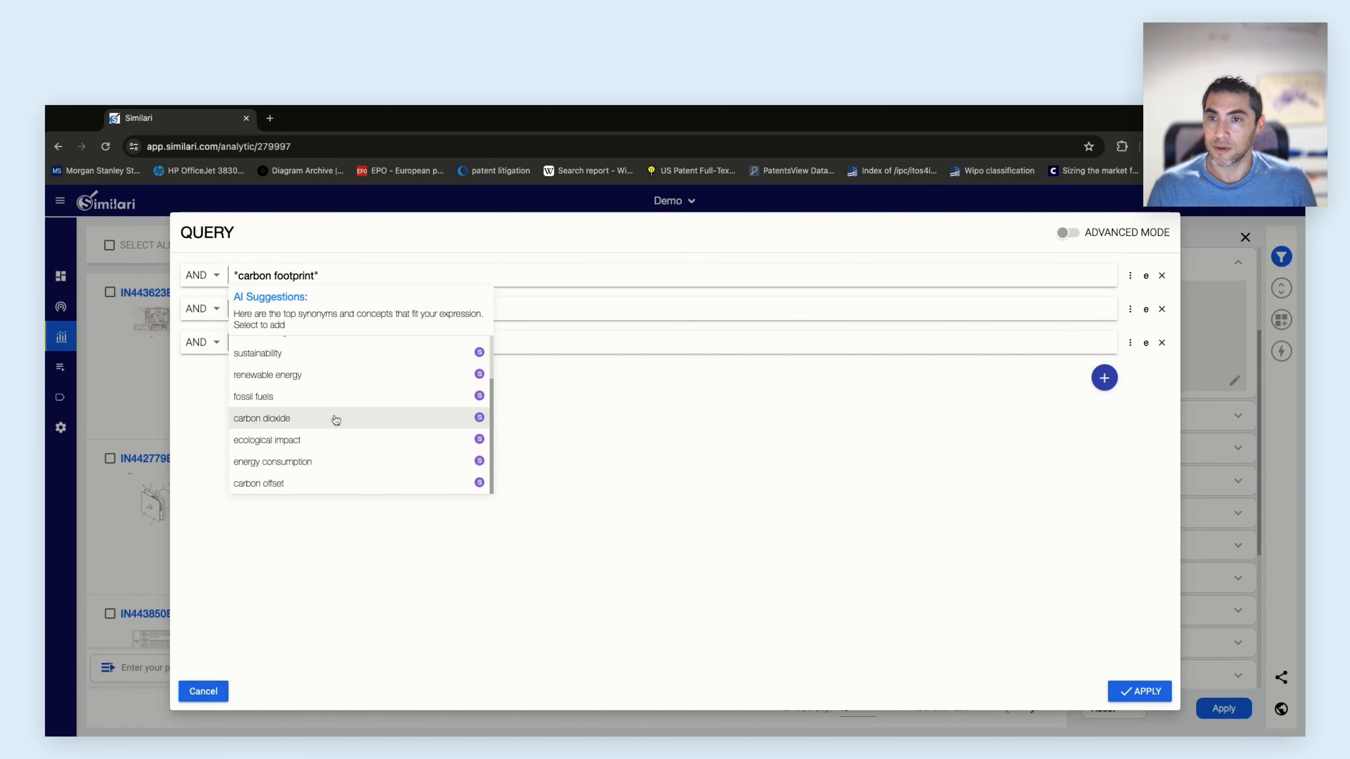
scroll(332, 419, up, 3)
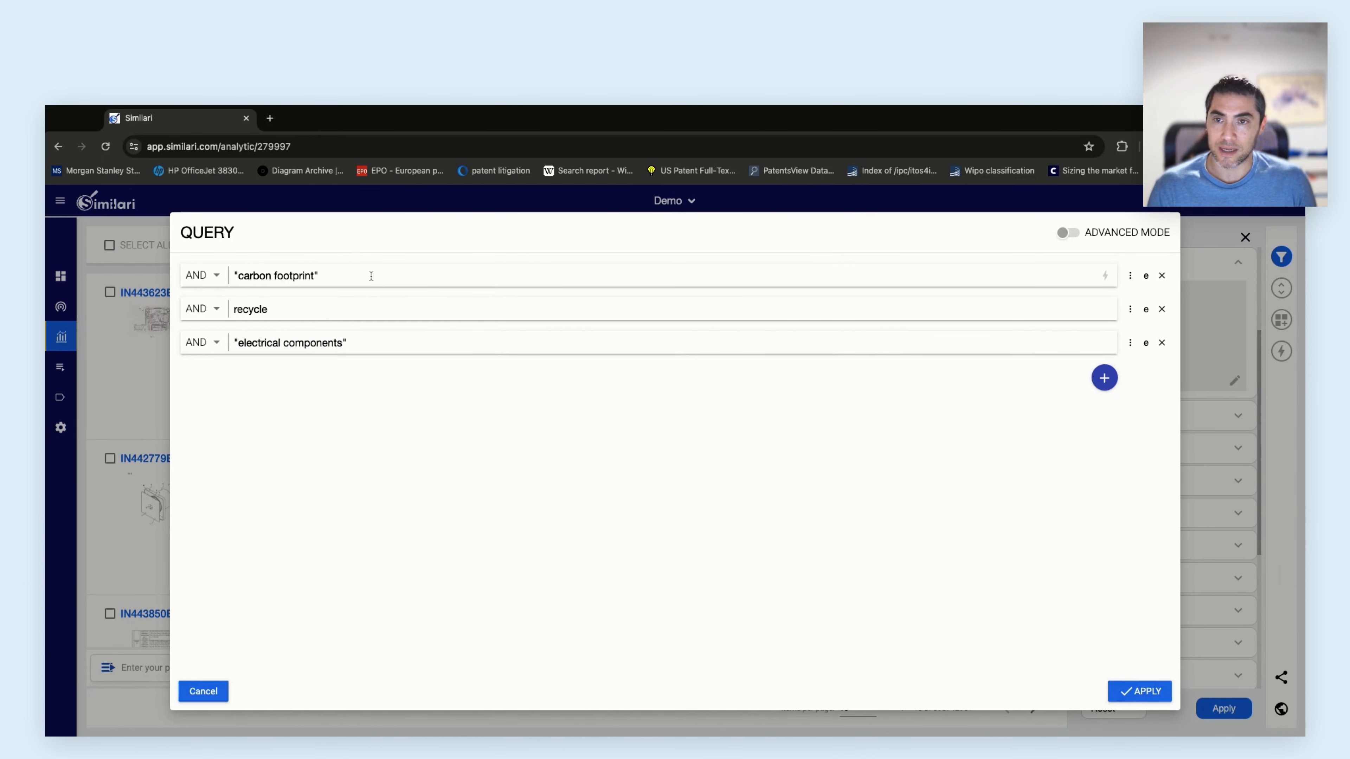
click(1104, 278)
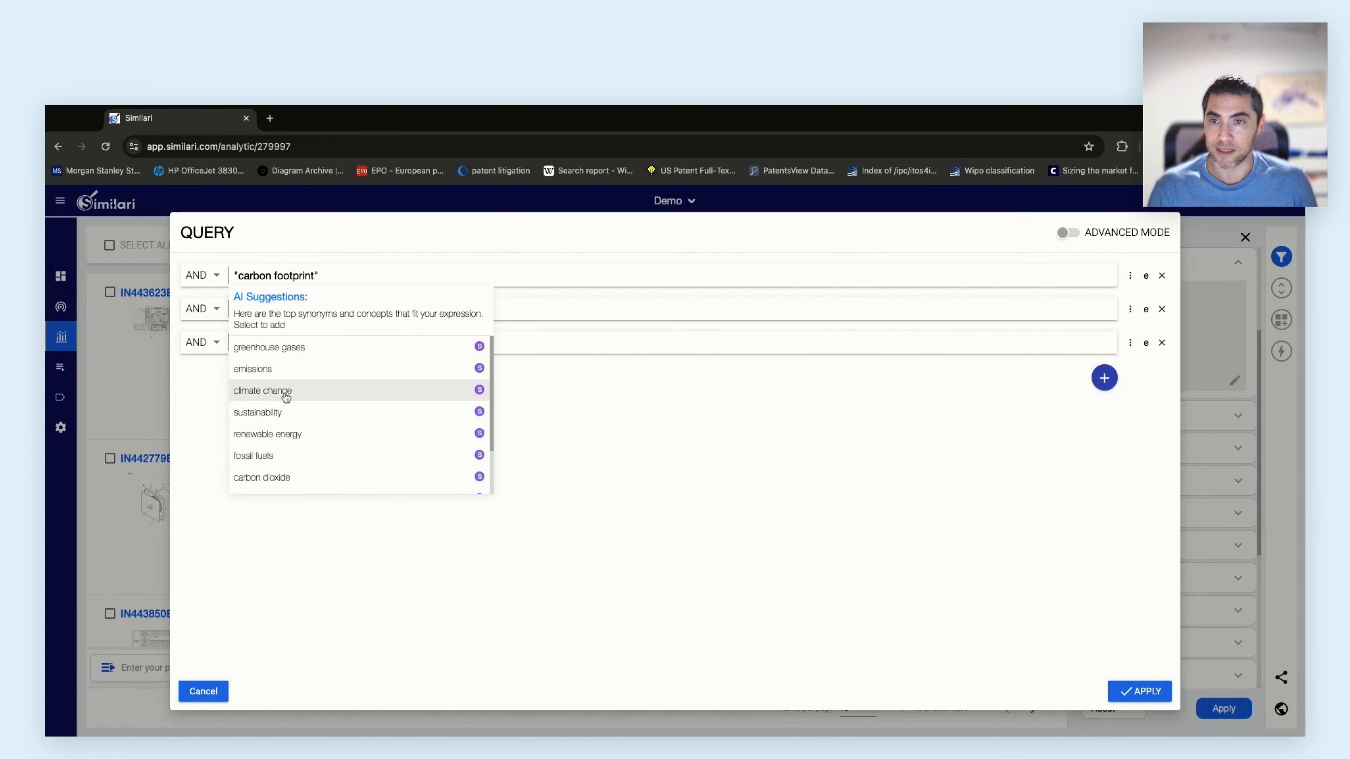
click(296, 435)
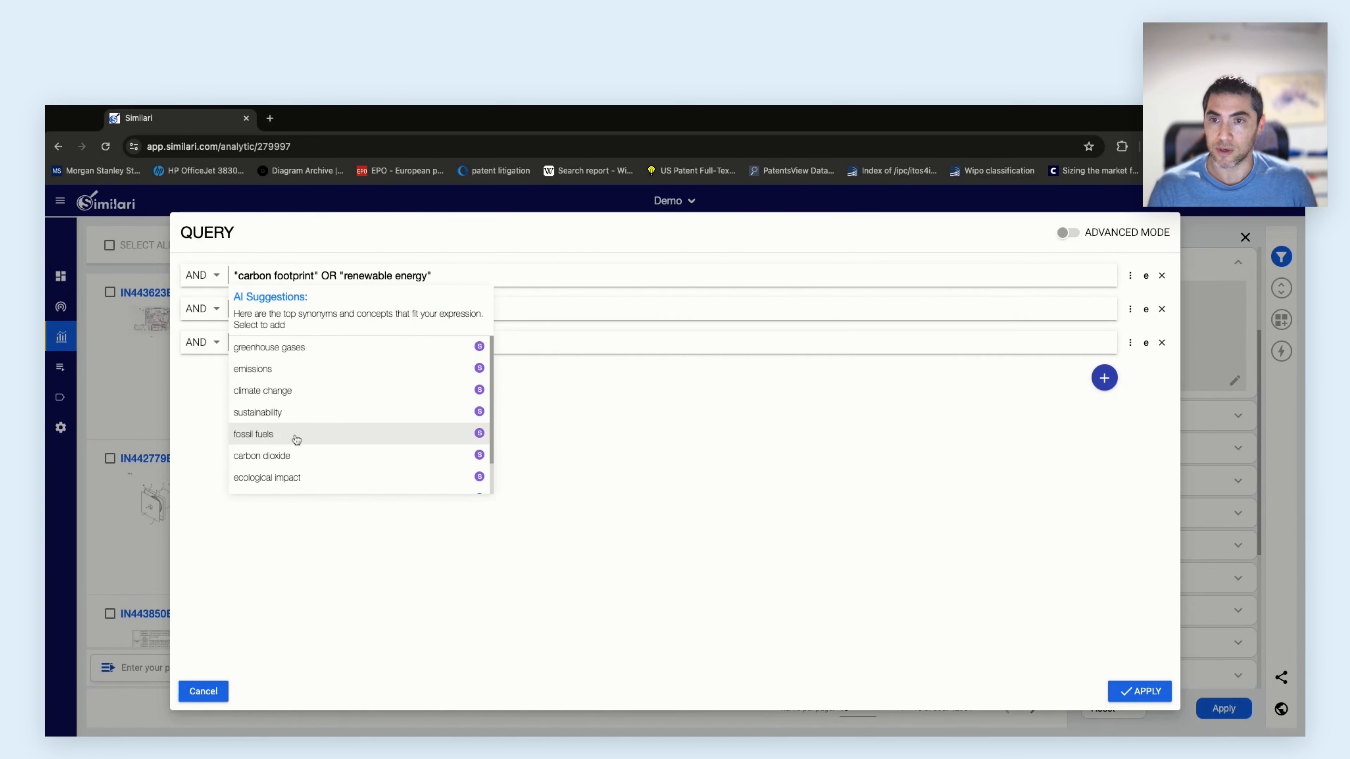
click(471, 272)
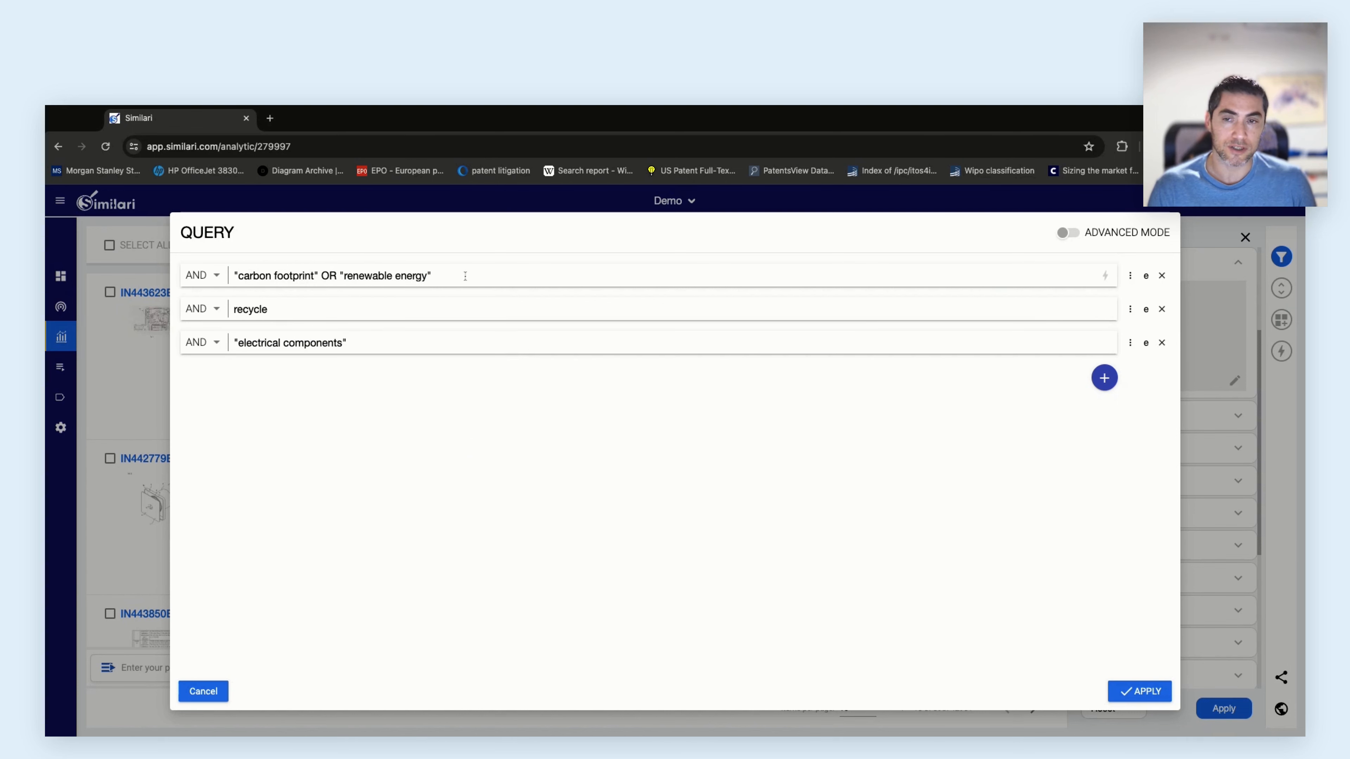
Replace "renewable energy" in the first query row with the exact phrase "CO2 footprint"
key(shift+Left)
key(shift+Left)
key(shift+Left)
key(shift+Left)
key(shift+Left)
key(shift+Left)
key(shift+Left)
key(shift+Left)
key(shift+Left)
key(shift+Left)
key(shift+Left)
key(shift+Left)
key(shift+Left)
key(shift+Left)
key(shift+Left)
key(shift+Left)
key(shift+Left)
key(shift+Left)
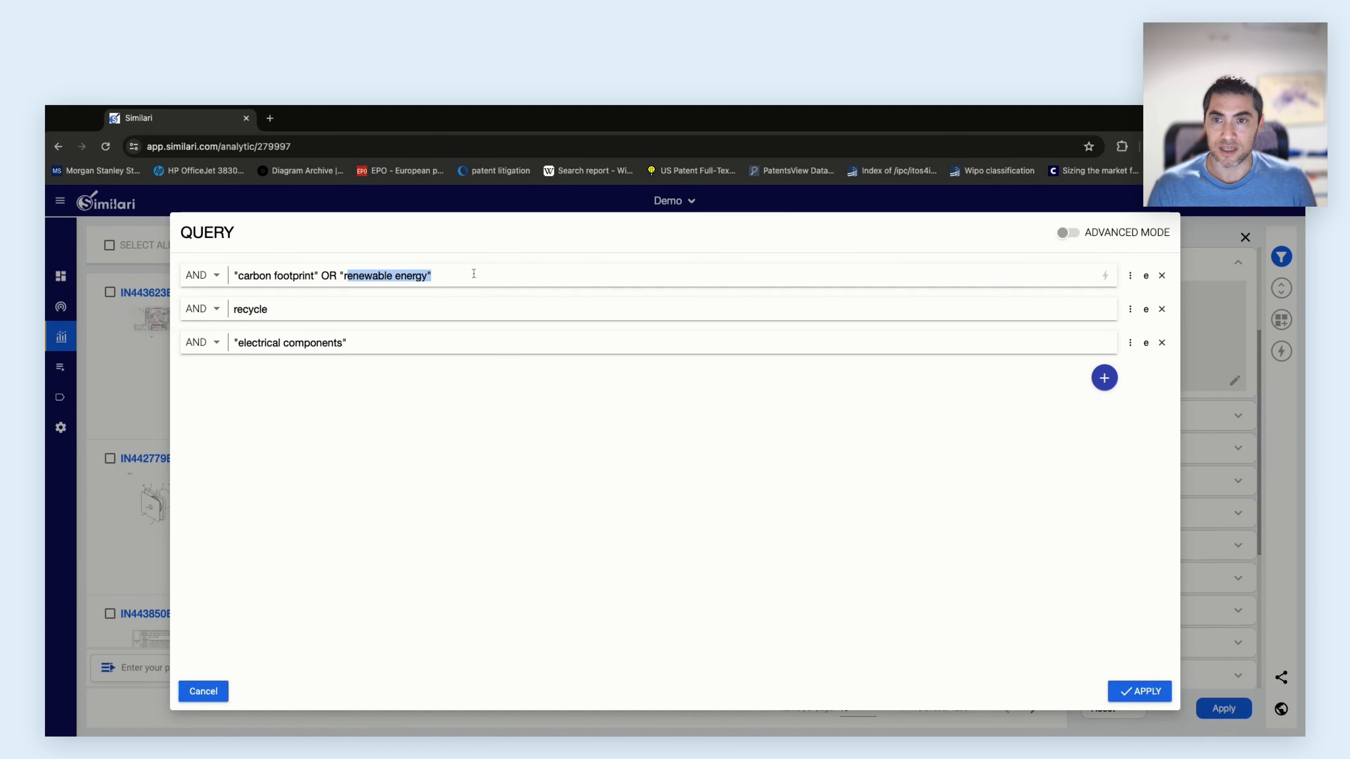
text("CO)
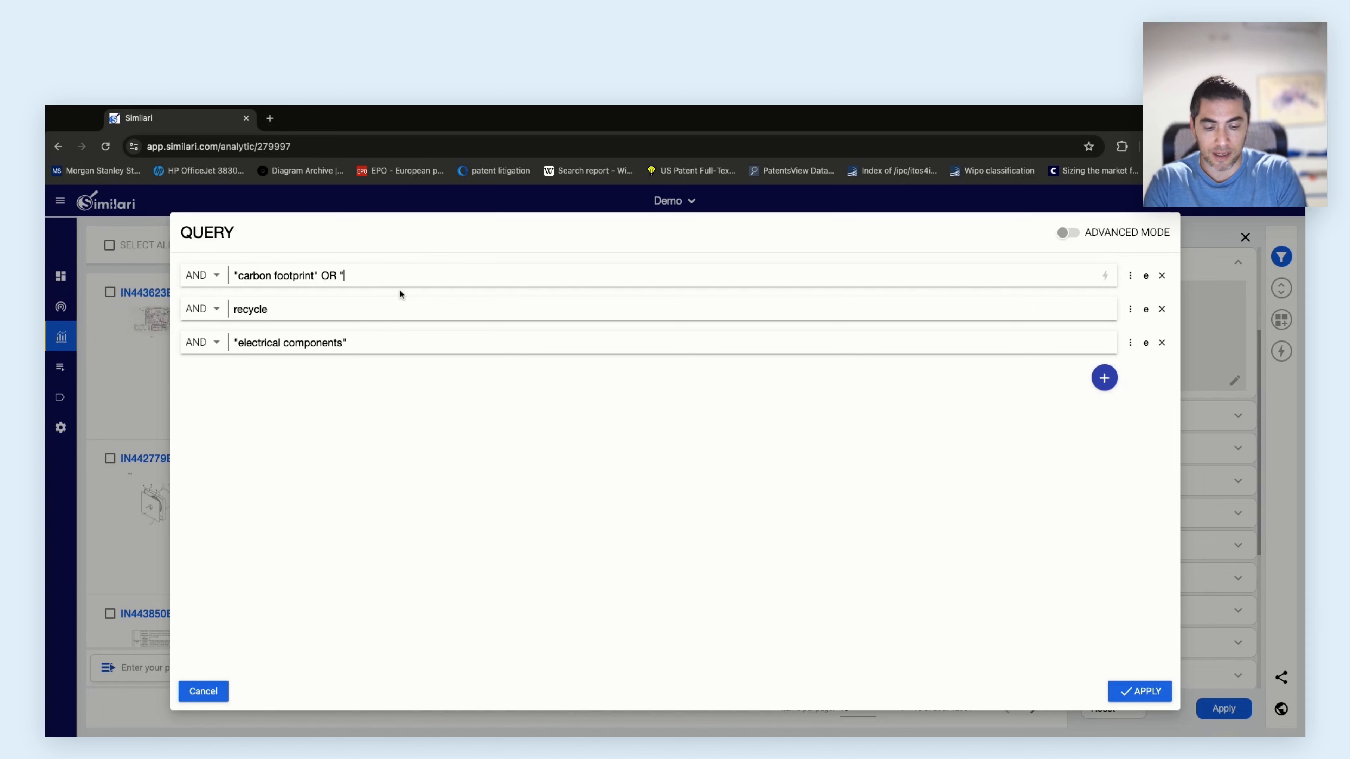
text(2 )
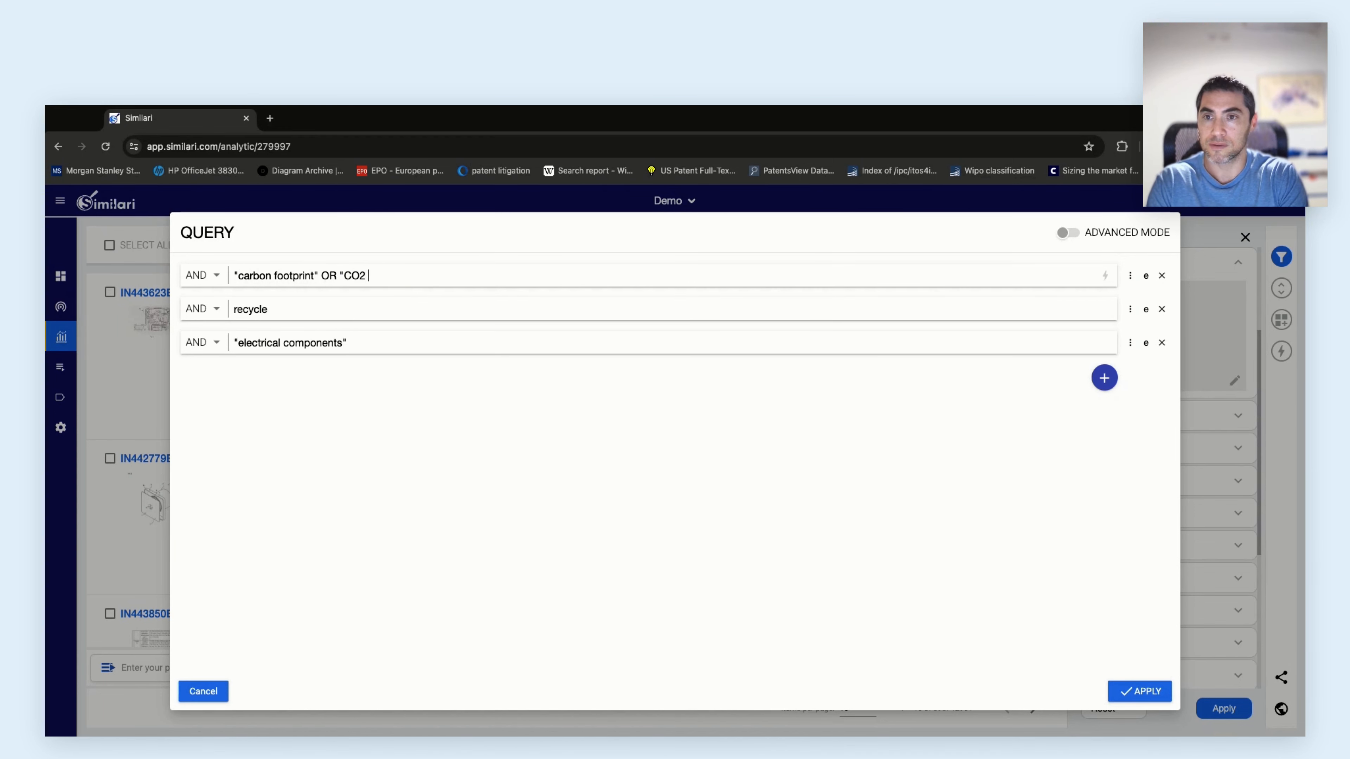
text(footprint)
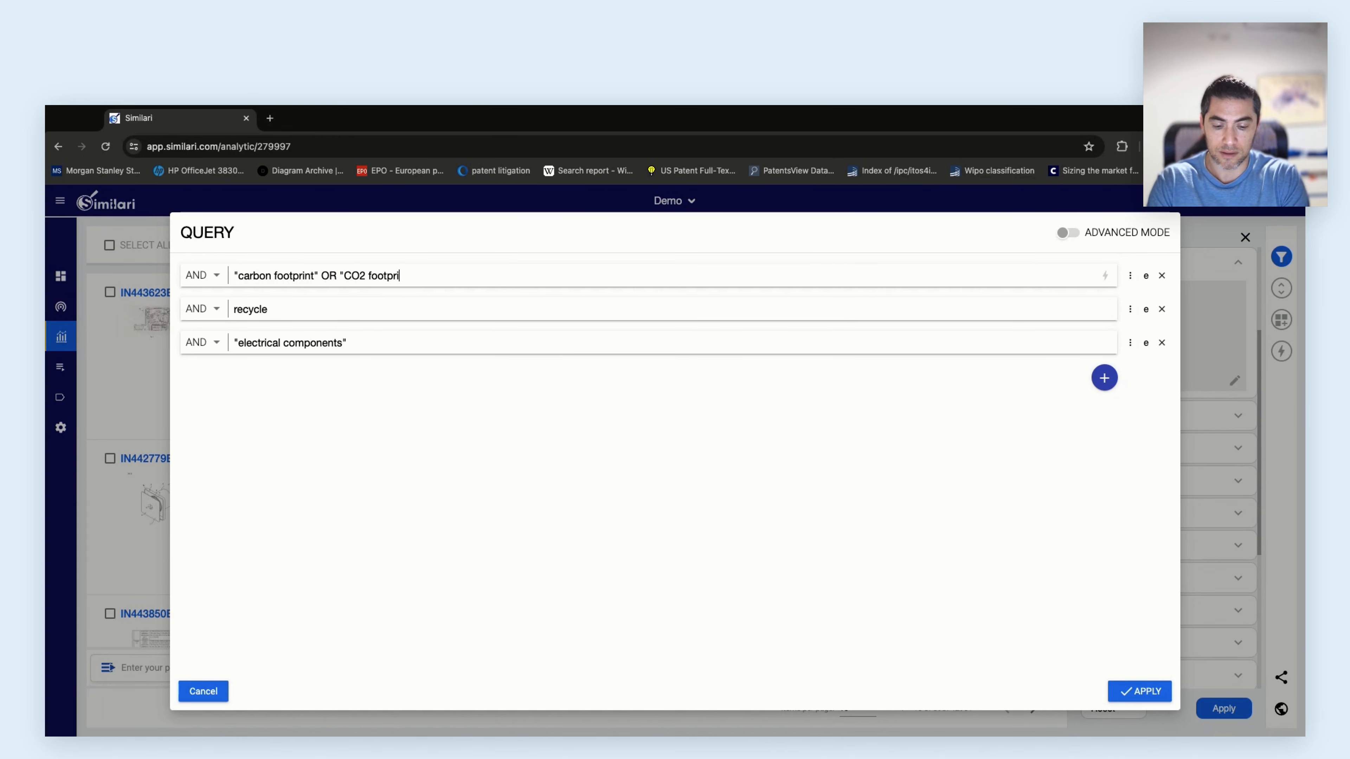
text(")
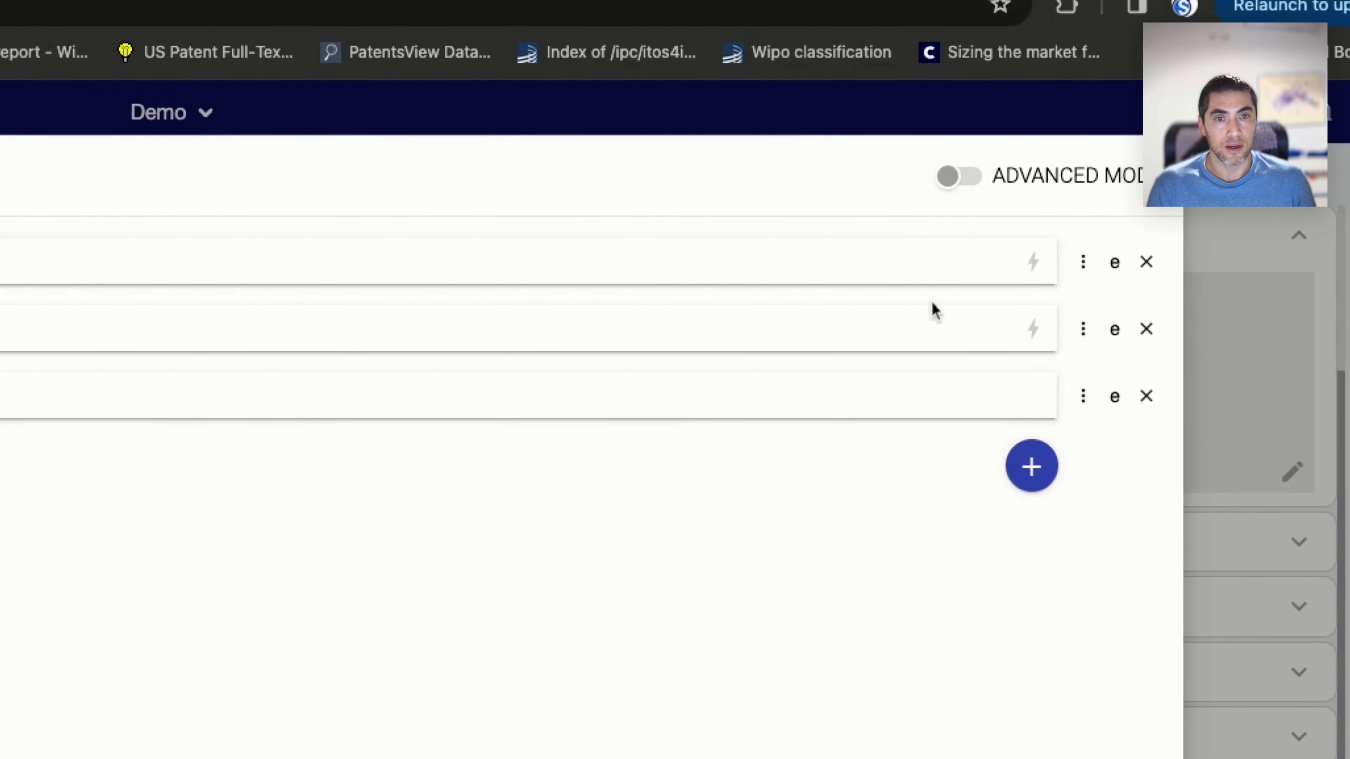
Try the Claims search scope on the first row, restore Title, Abstract & Claims, and check the scope options of the recycle row
click(1084, 264)
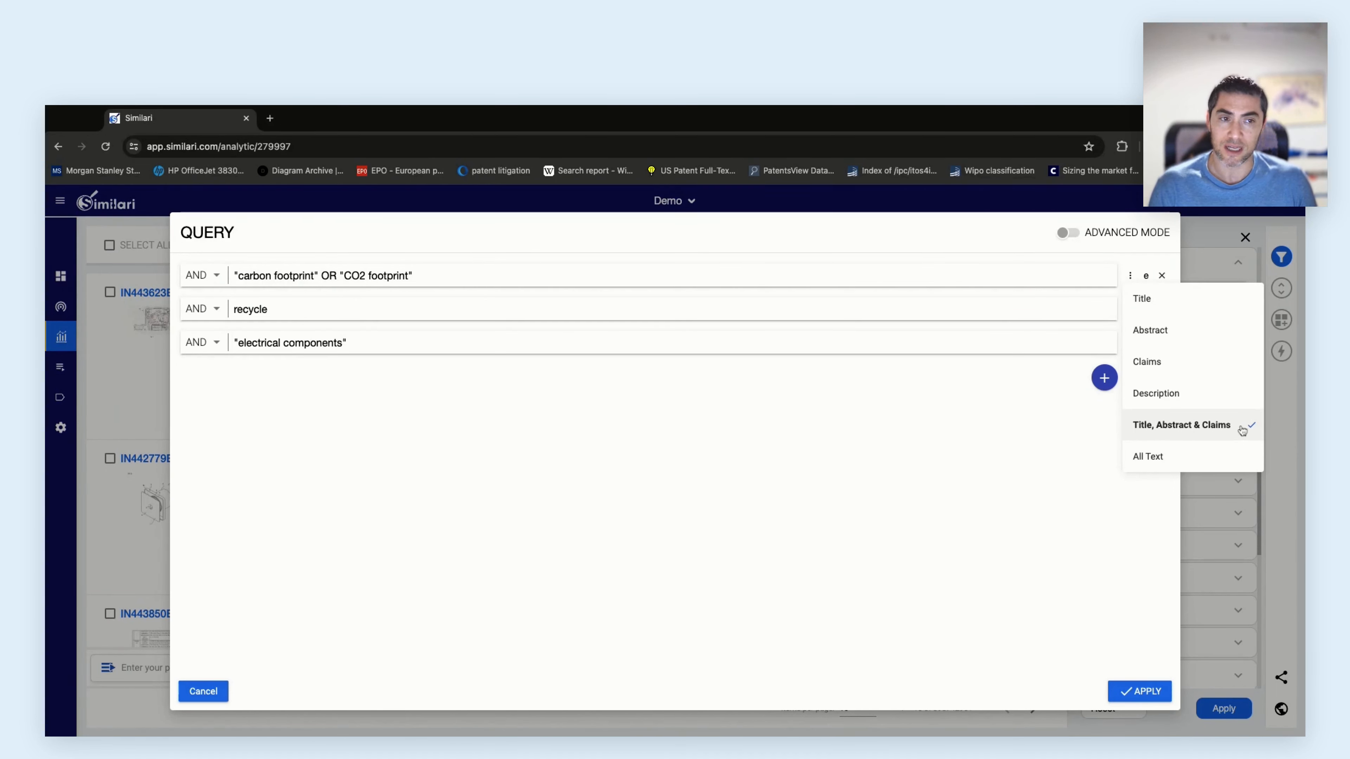
click(1199, 364)
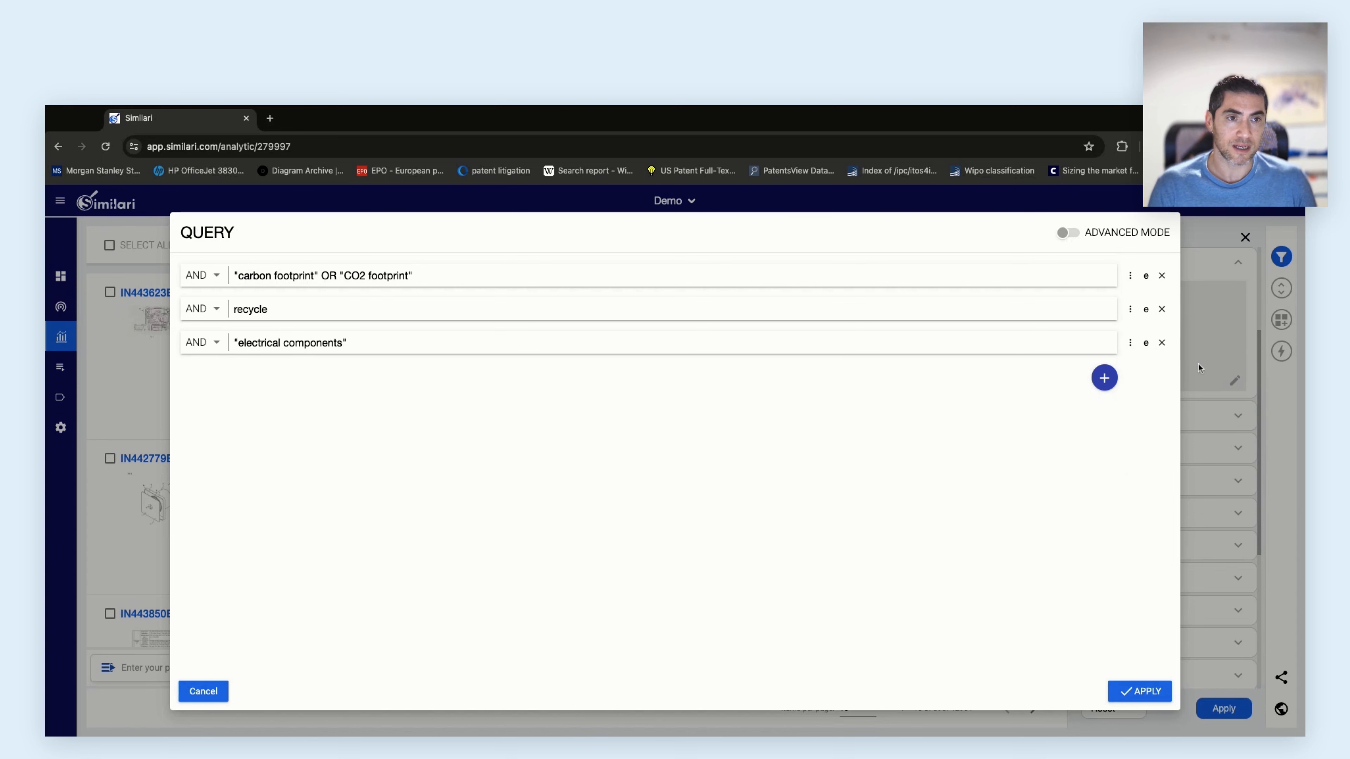
click(1131, 278)
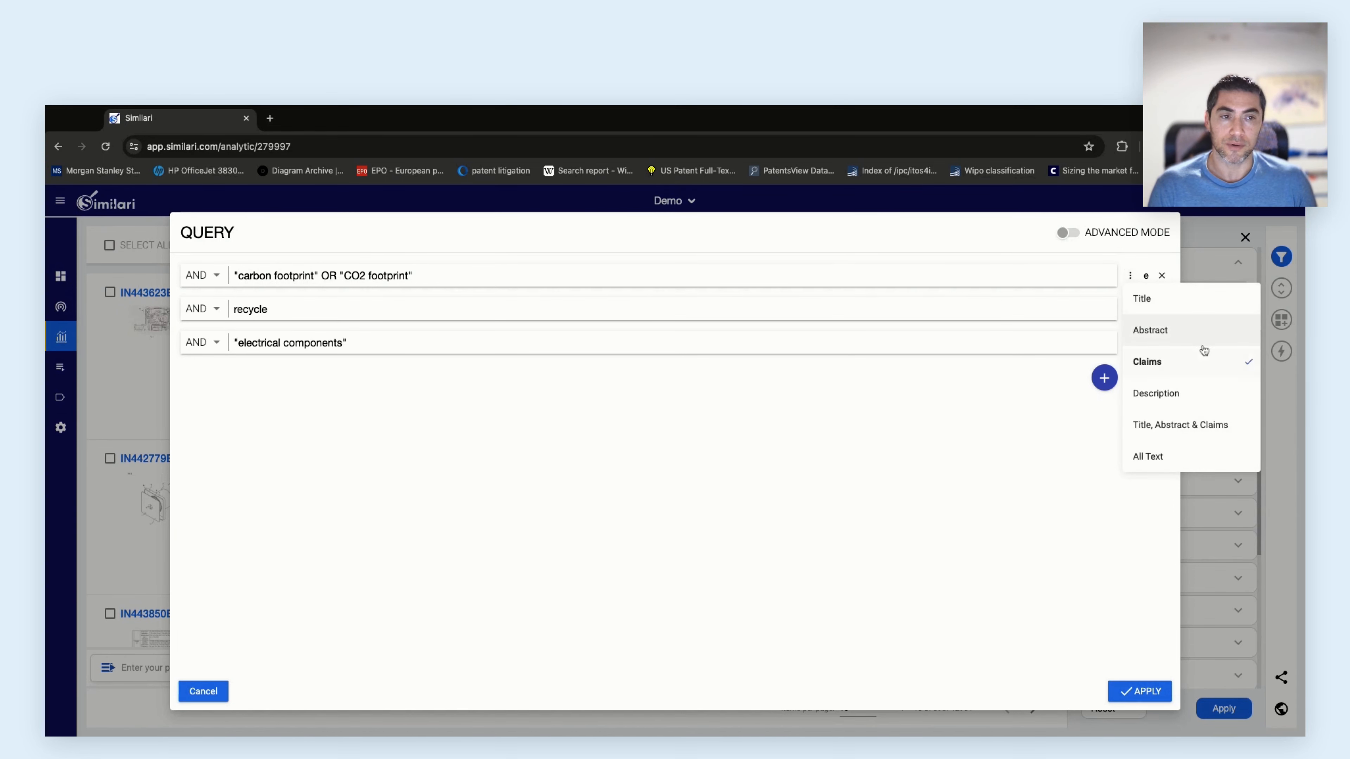
click(1209, 429)
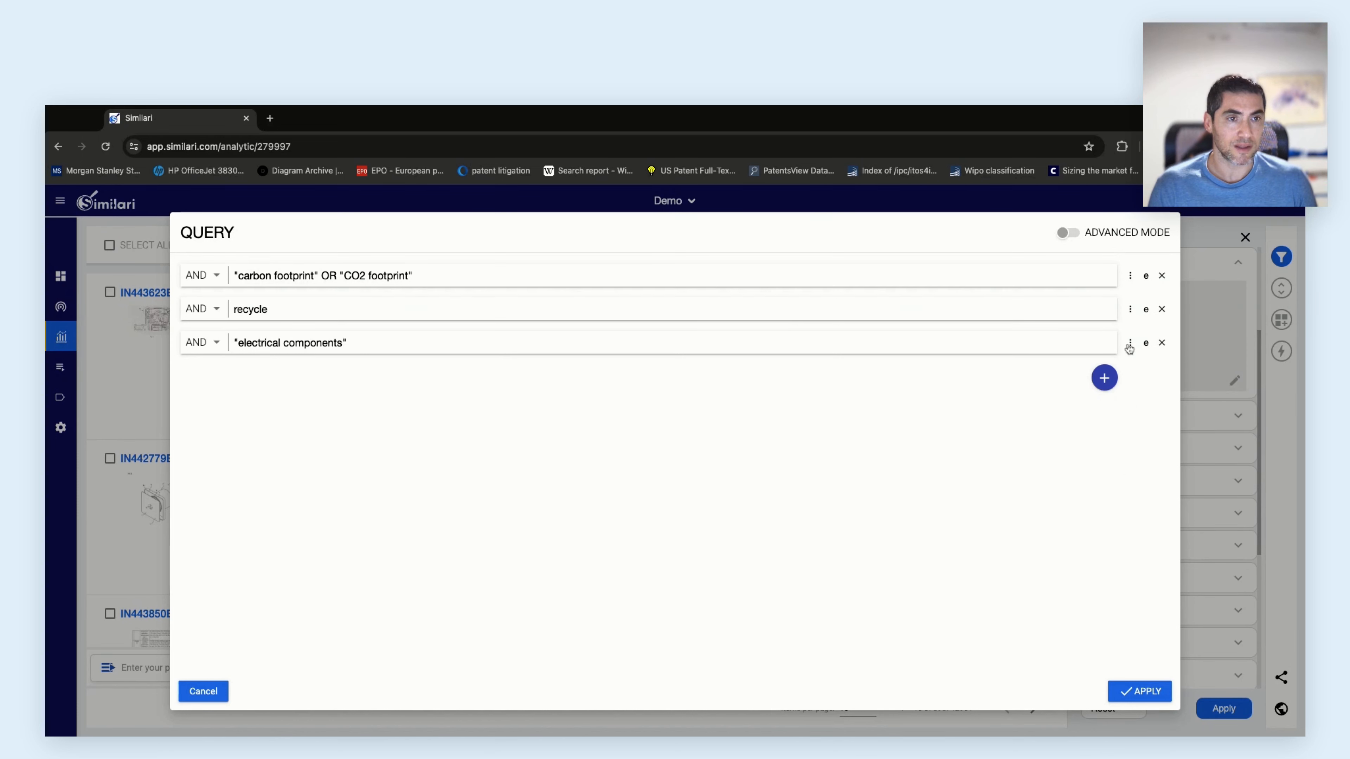
click(1130, 310)
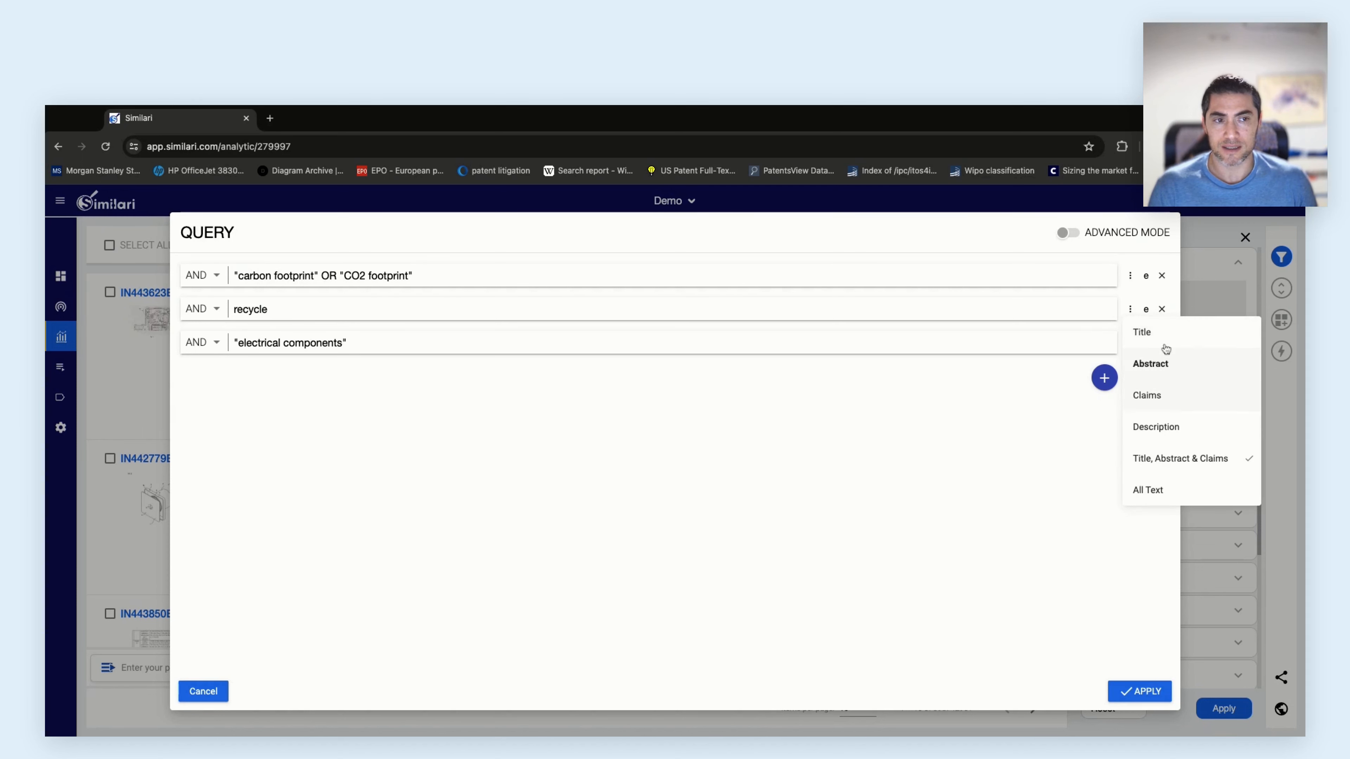
click(1131, 310)
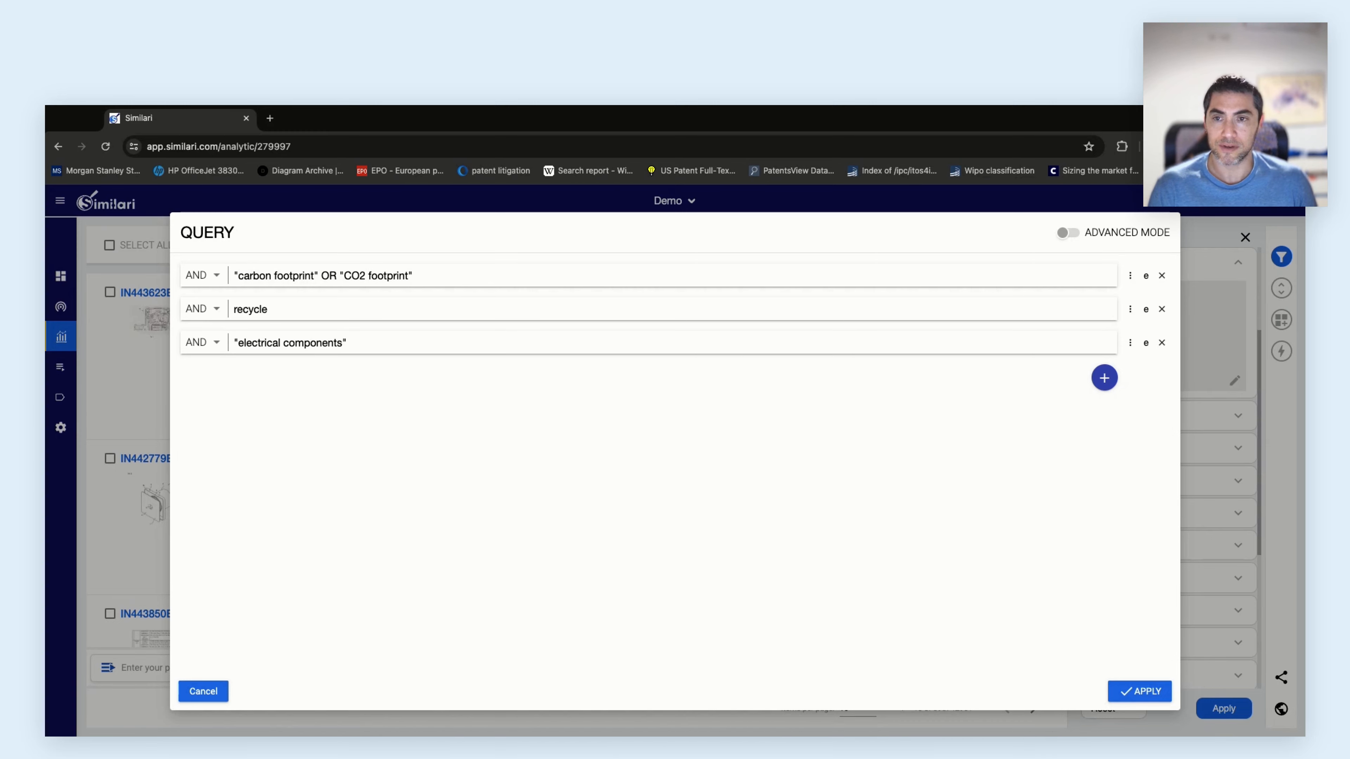
Apply the finished query and run the filters on the document list
click(1140, 692)
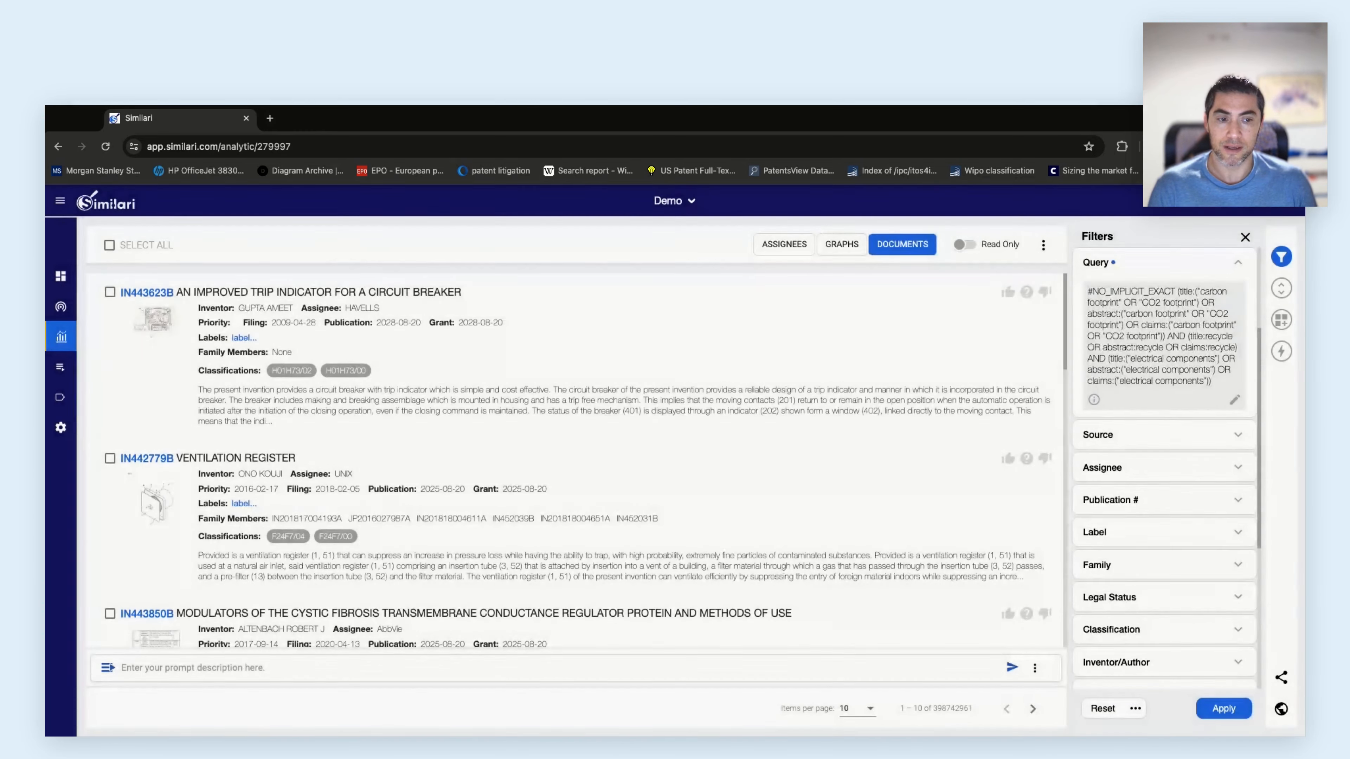
click(1227, 713)
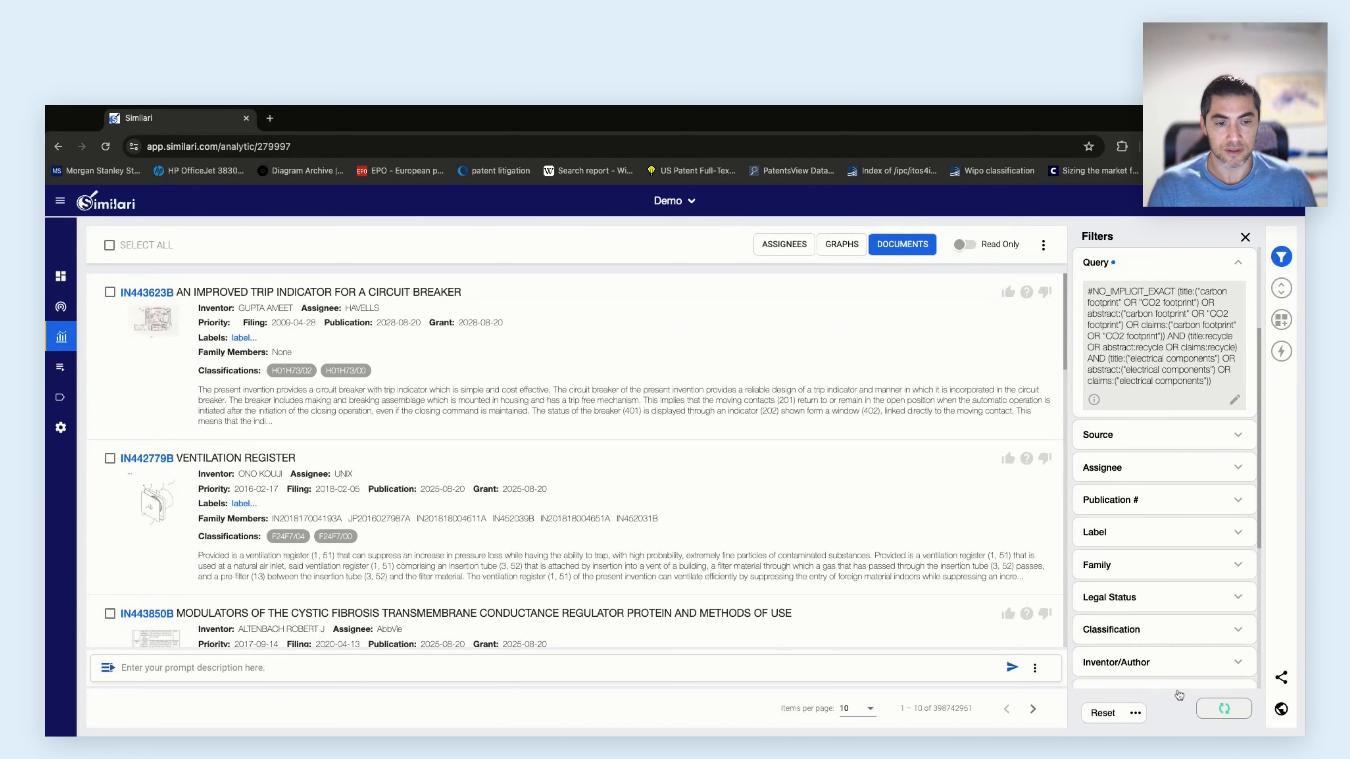